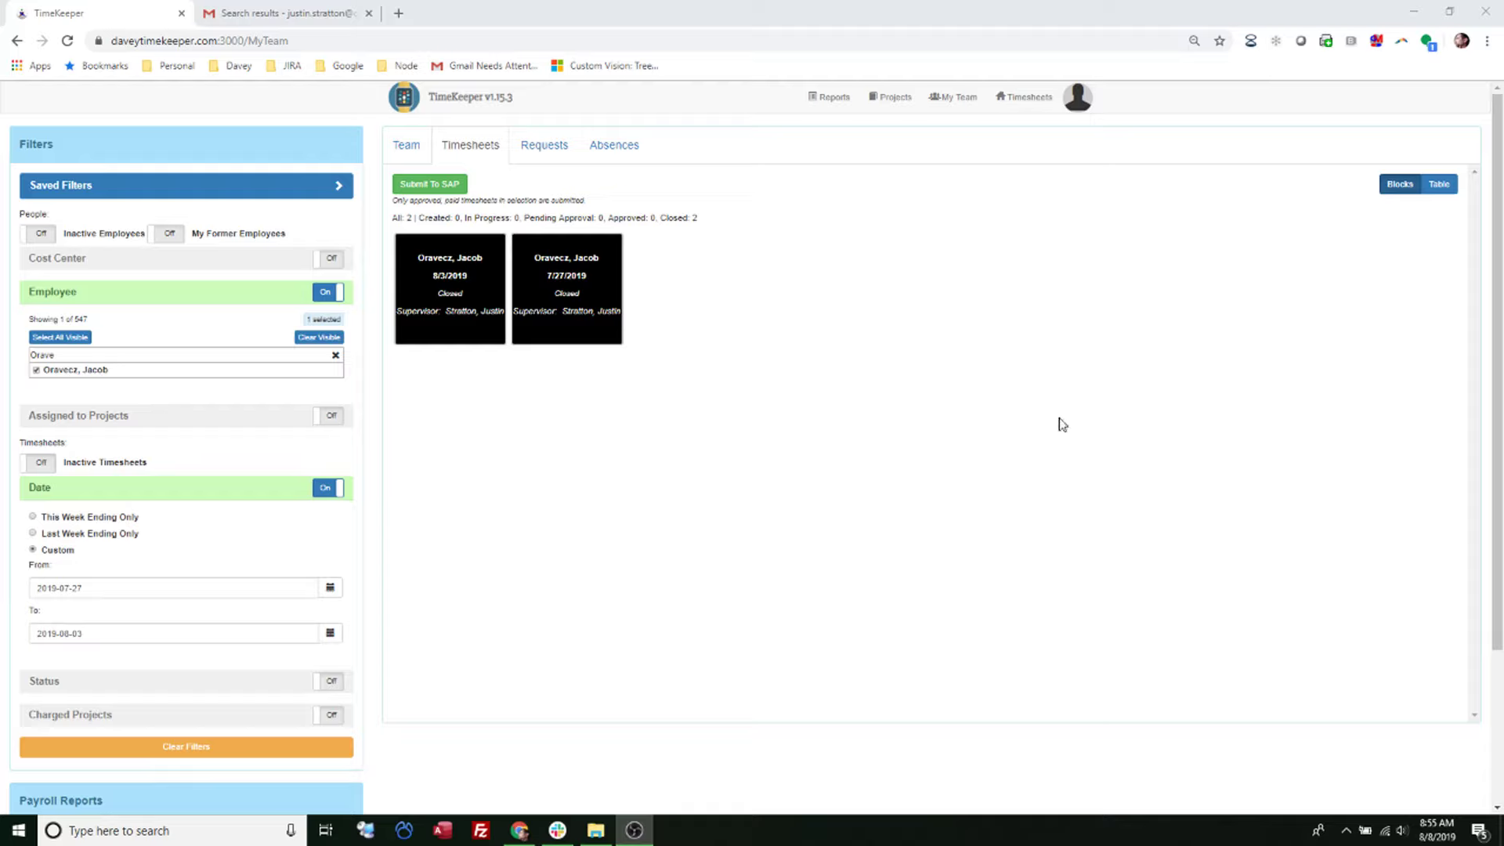
# Start revising the closed 7/27/2019 timesheet and change Friday's entry to location 00001 and activity SRA
pyautogui.click(604, 314)
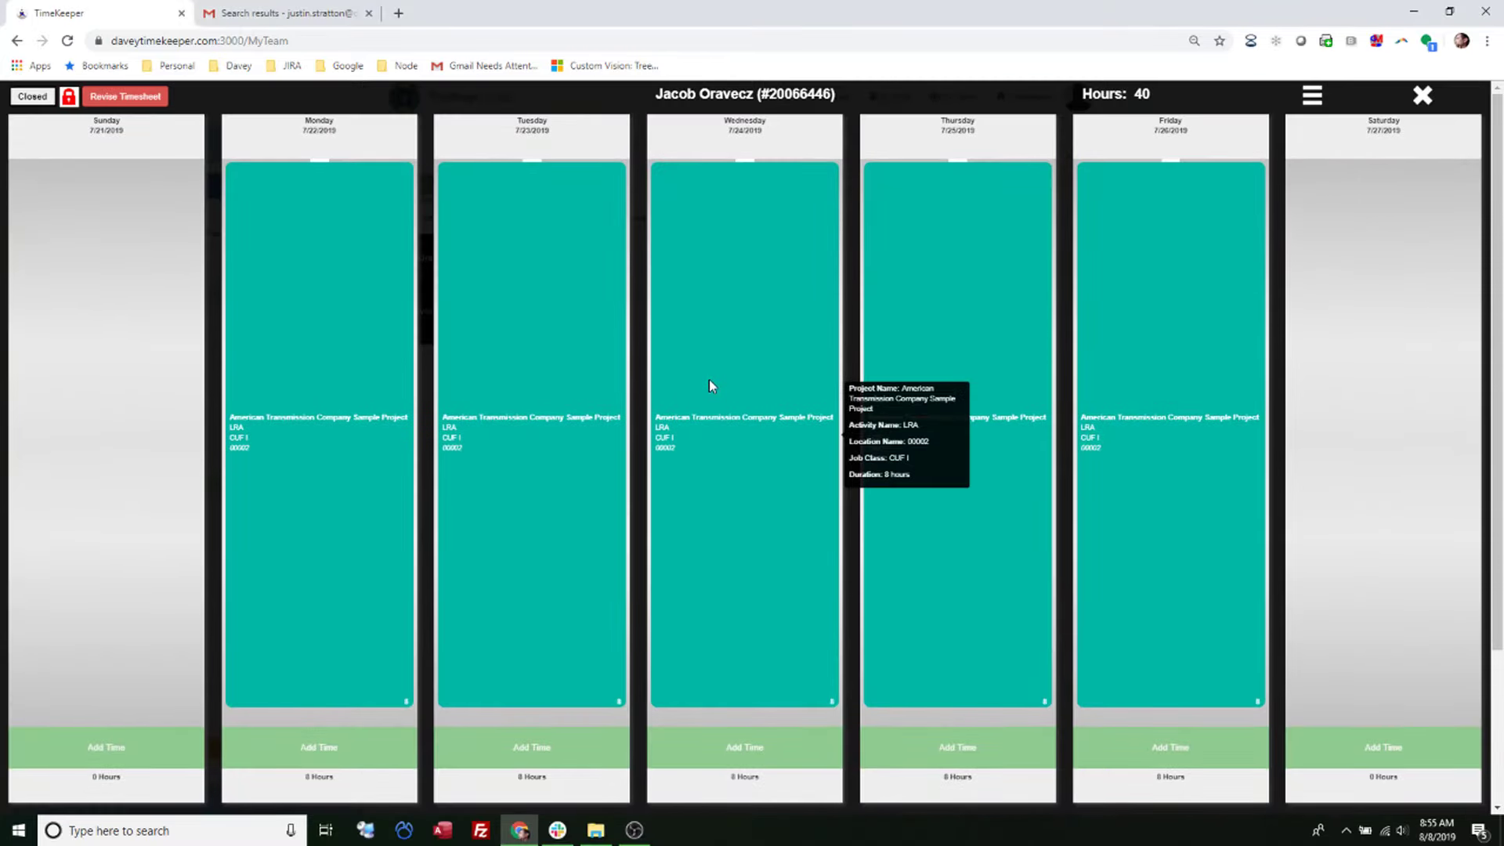
pyautogui.click(113, 98)
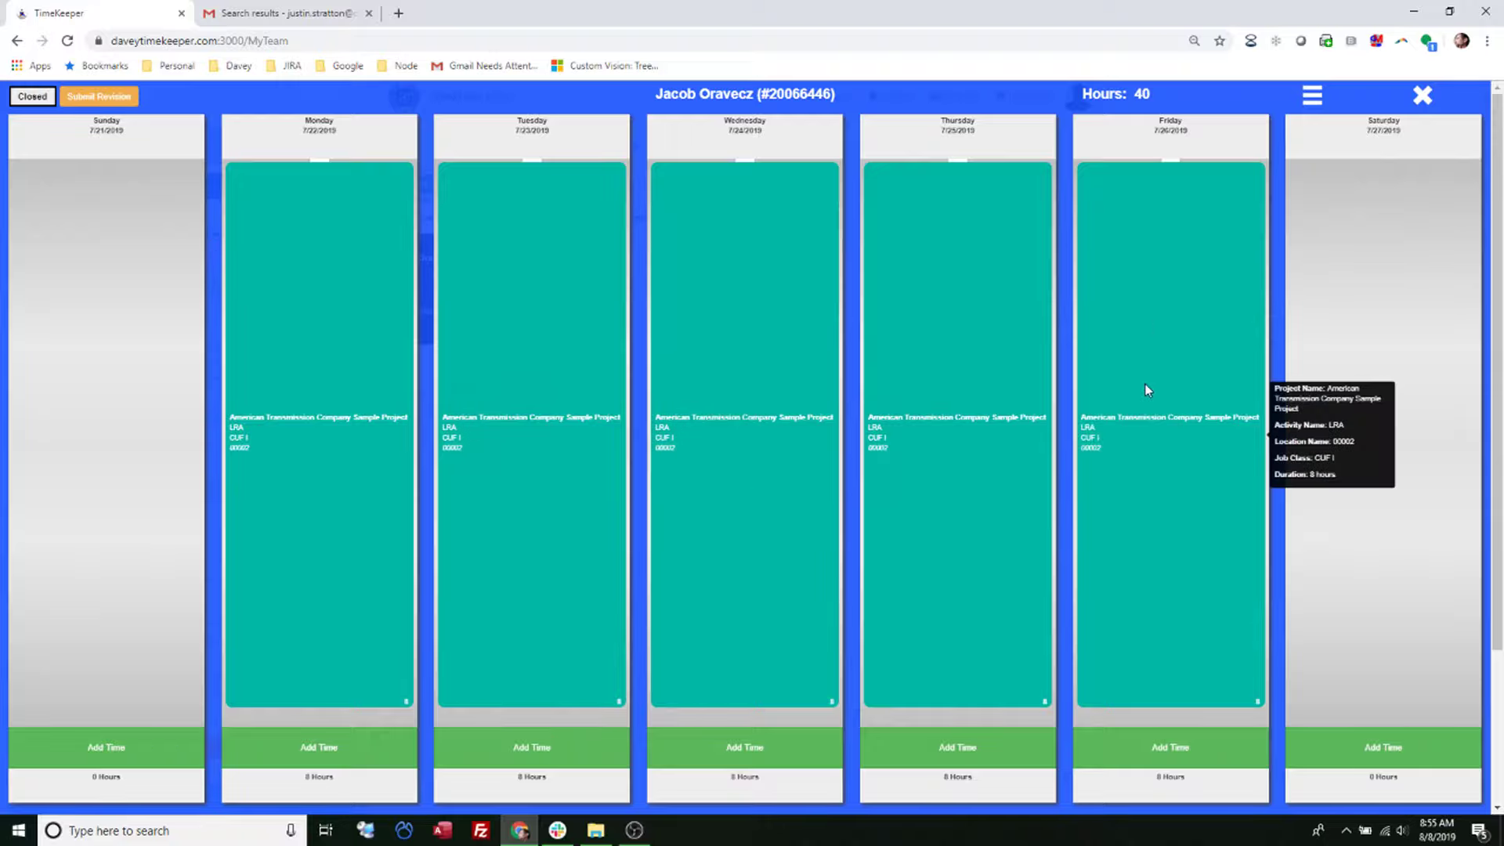
pyautogui.rightClick(1153, 416)
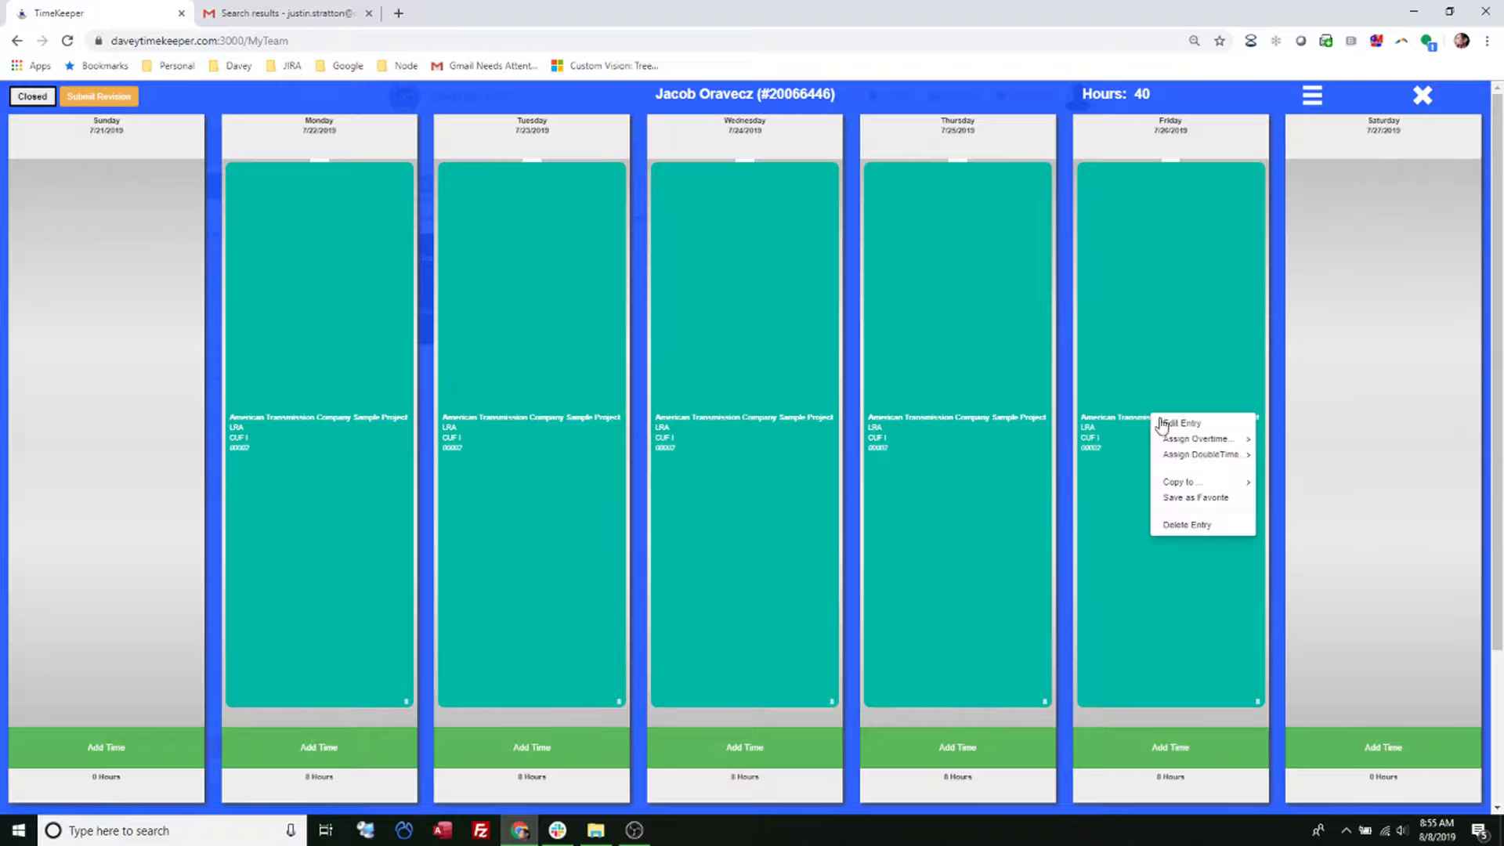
pyautogui.click(1161, 424)
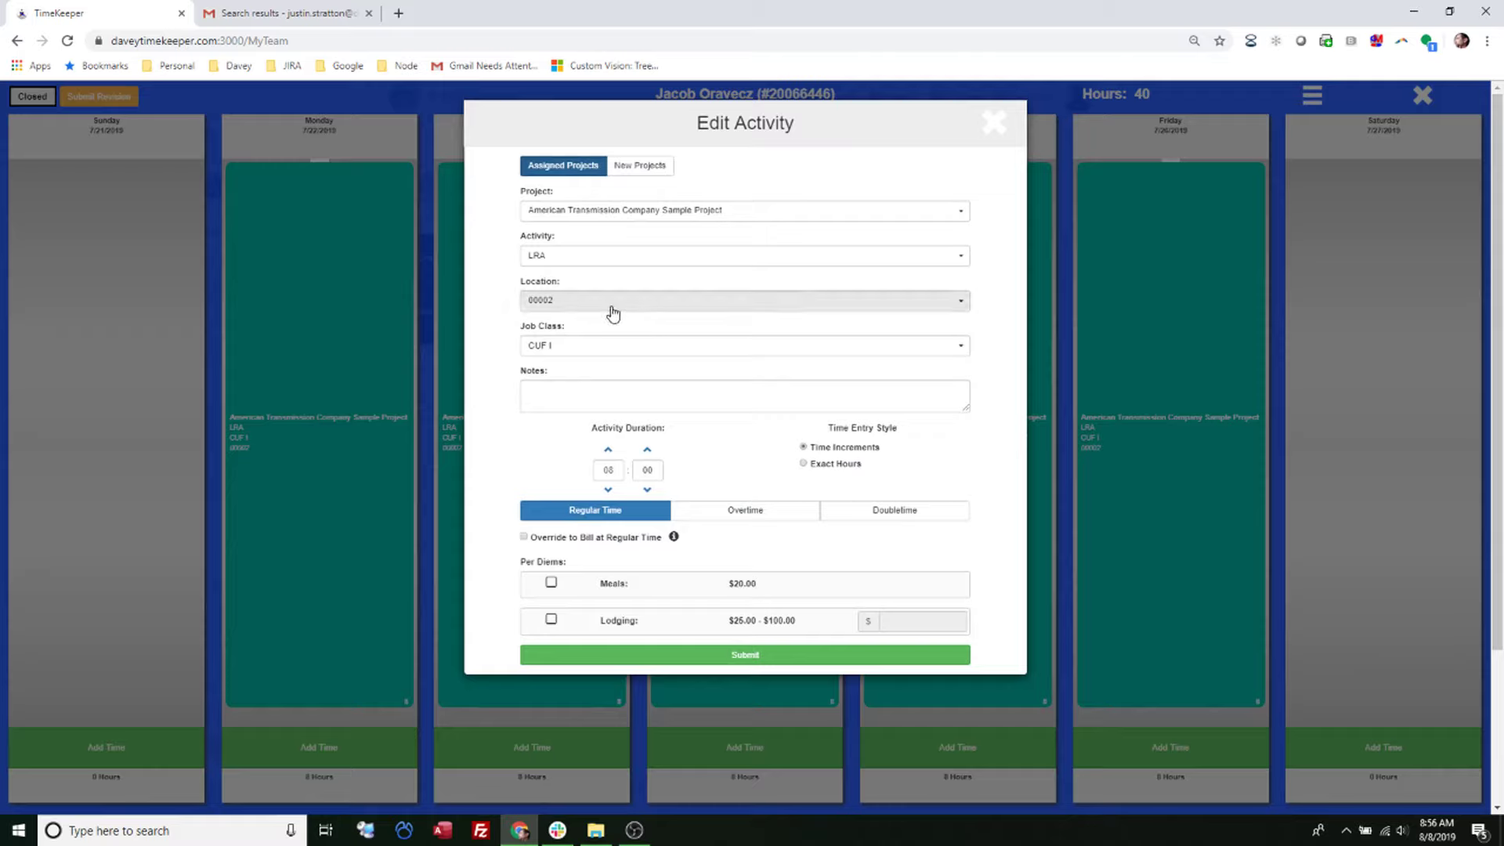
pyautogui.click(569, 304)
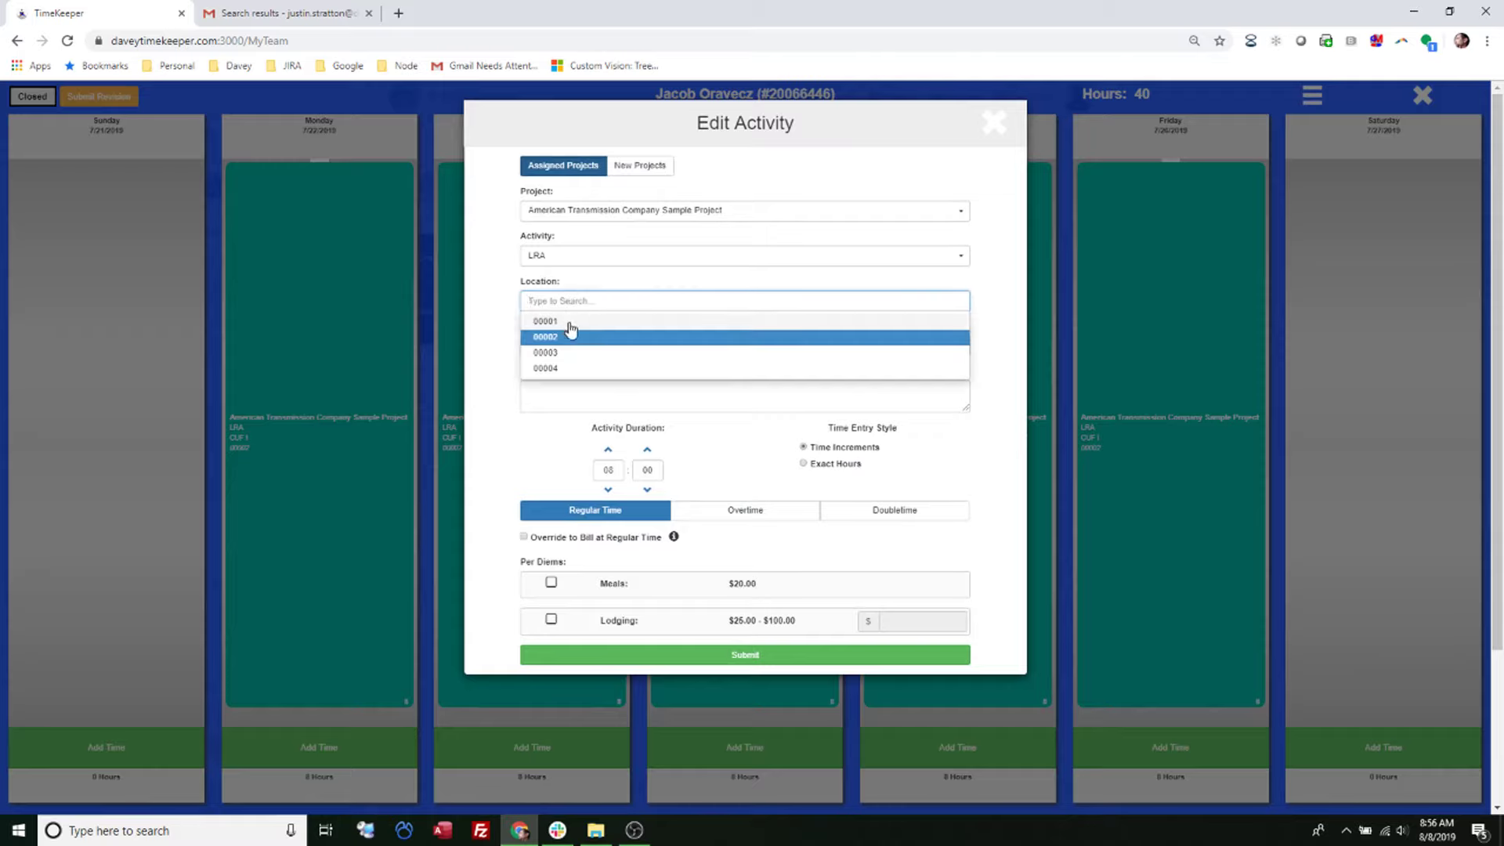
pyautogui.click(571, 330)
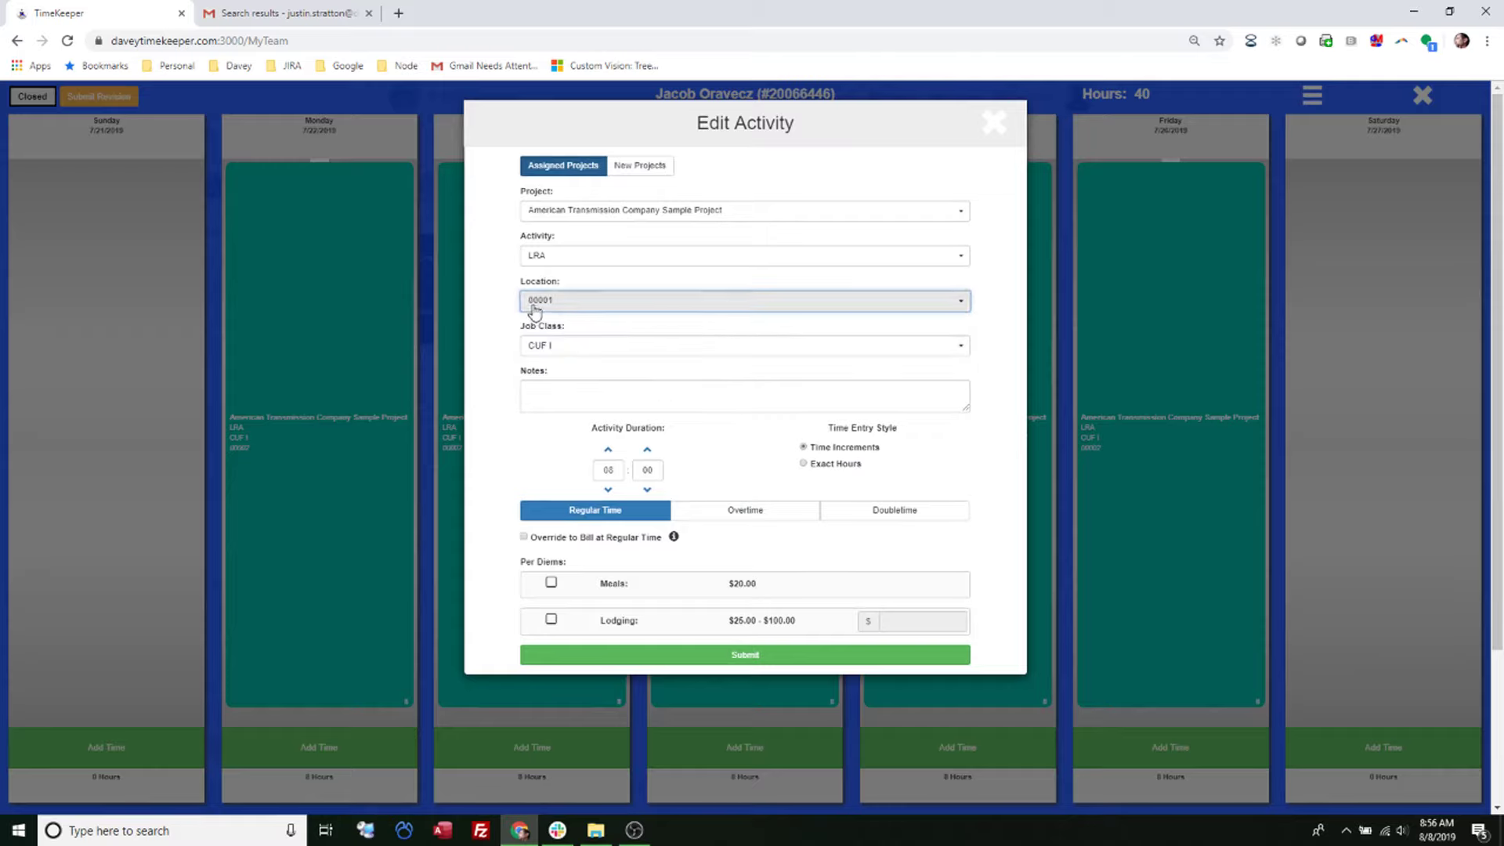
pyautogui.click(561, 263)
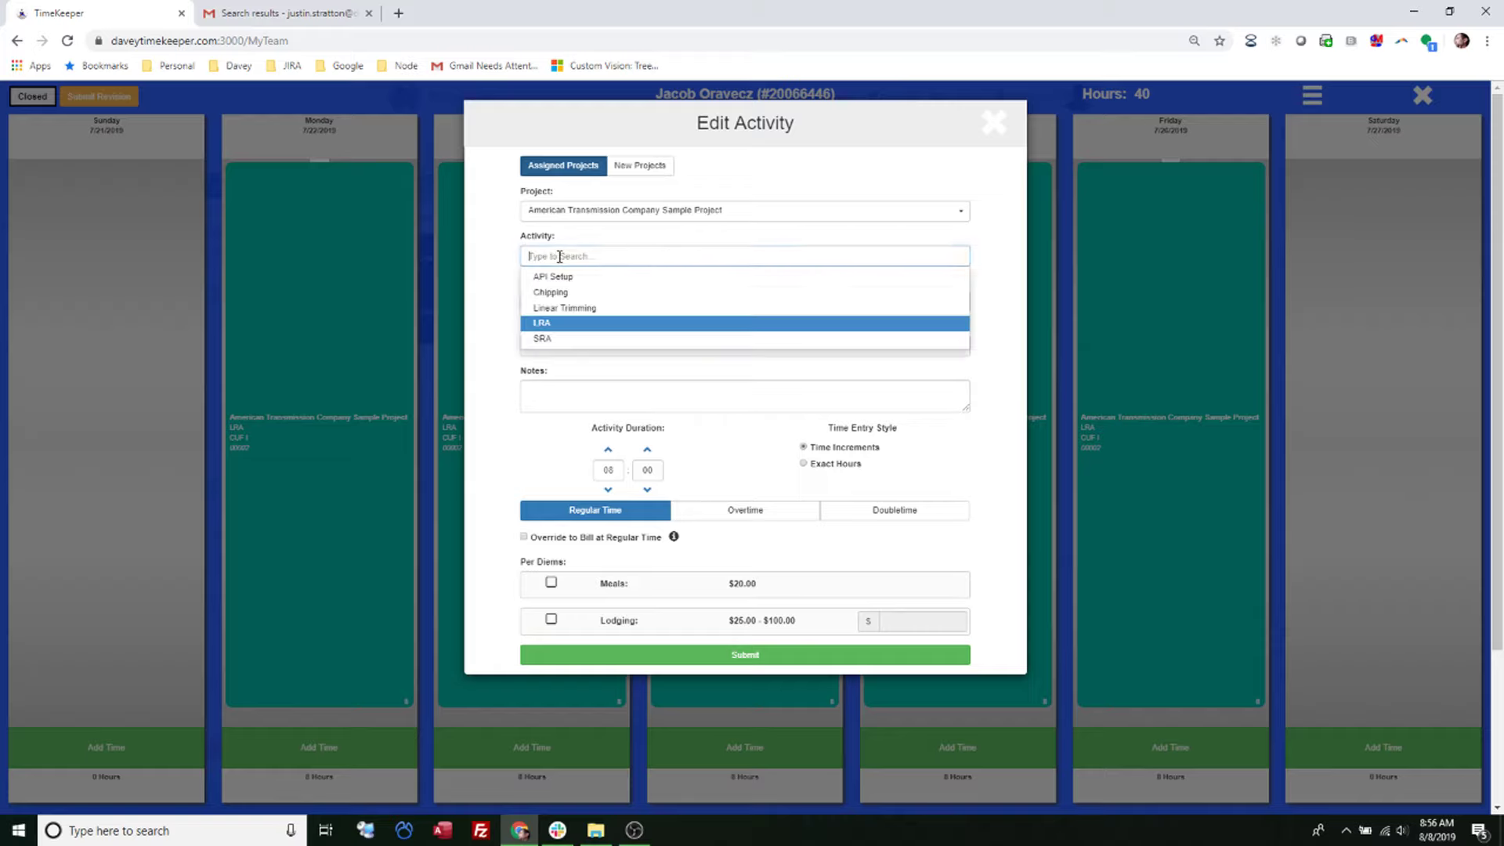
pyautogui.click(575, 340)
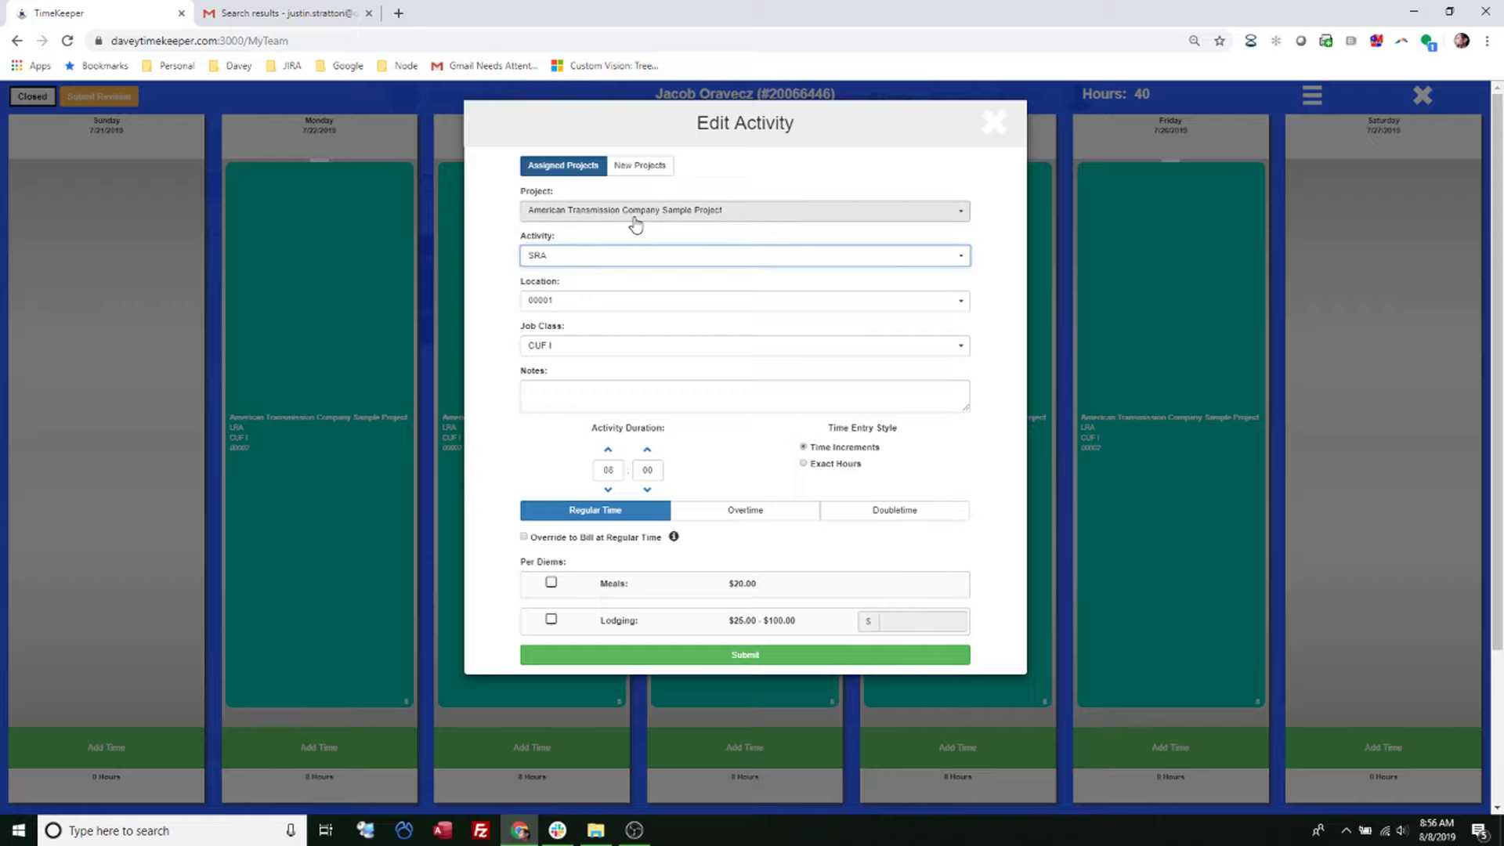
pyautogui.click(710, 656)
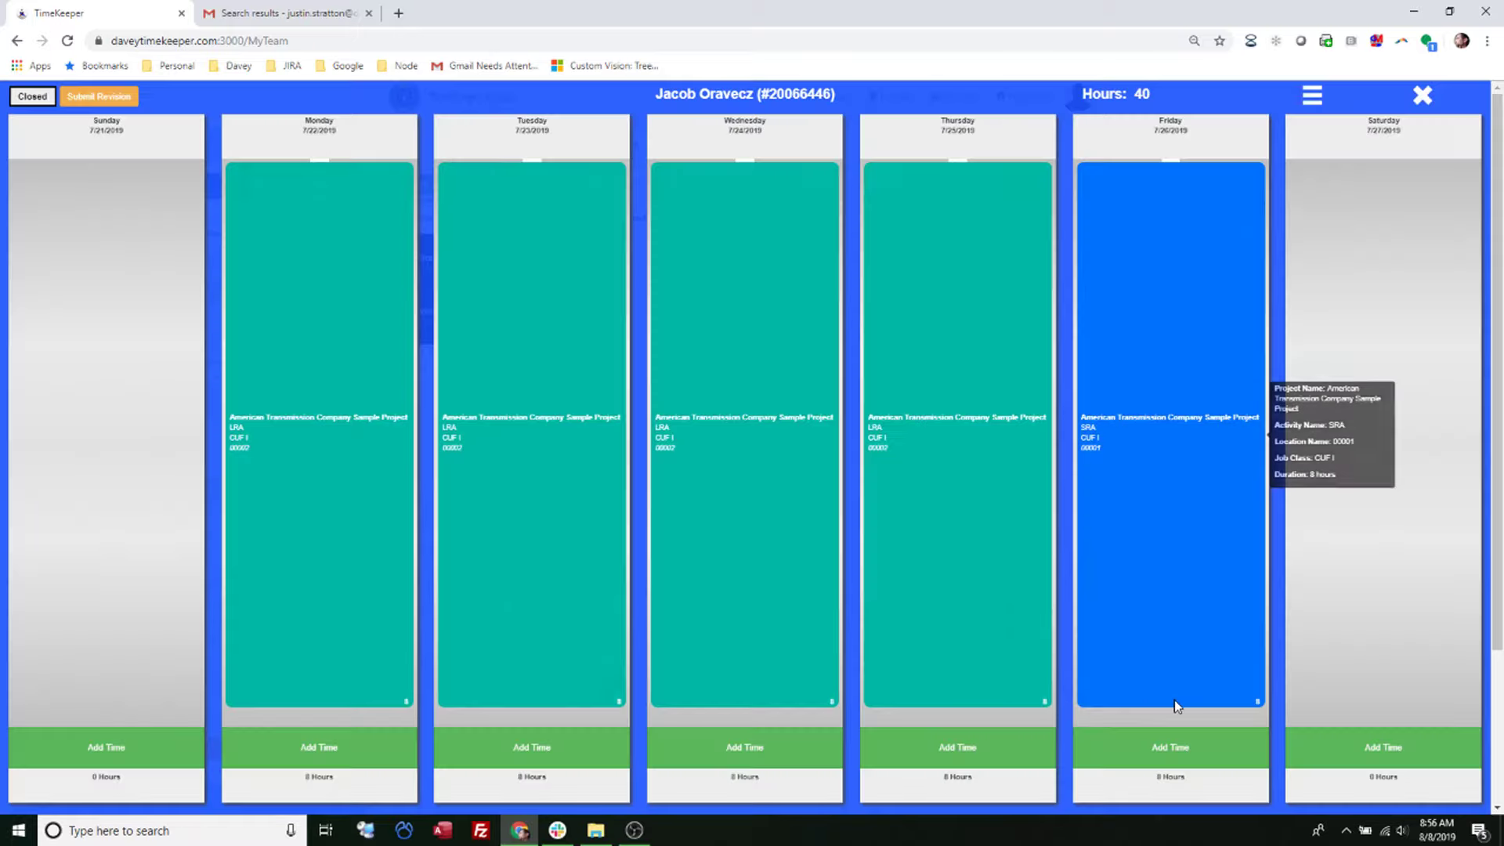
# Reduce the duration of Thursday's LRA entry to 6 hours
pyautogui.rightClick(947, 521)
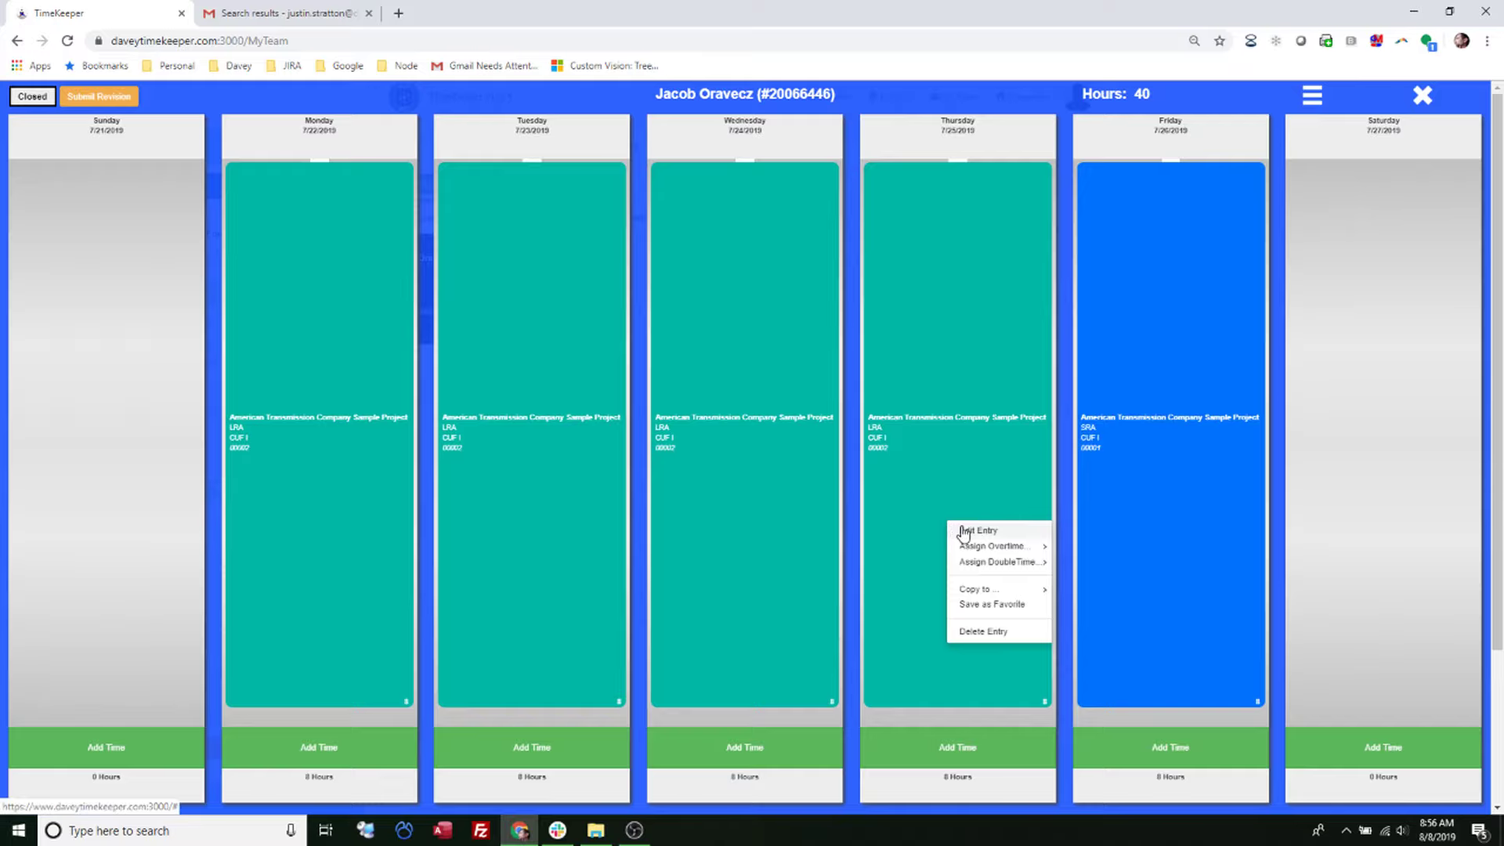
pyautogui.click(964, 533)
pyautogui.click(609, 490)
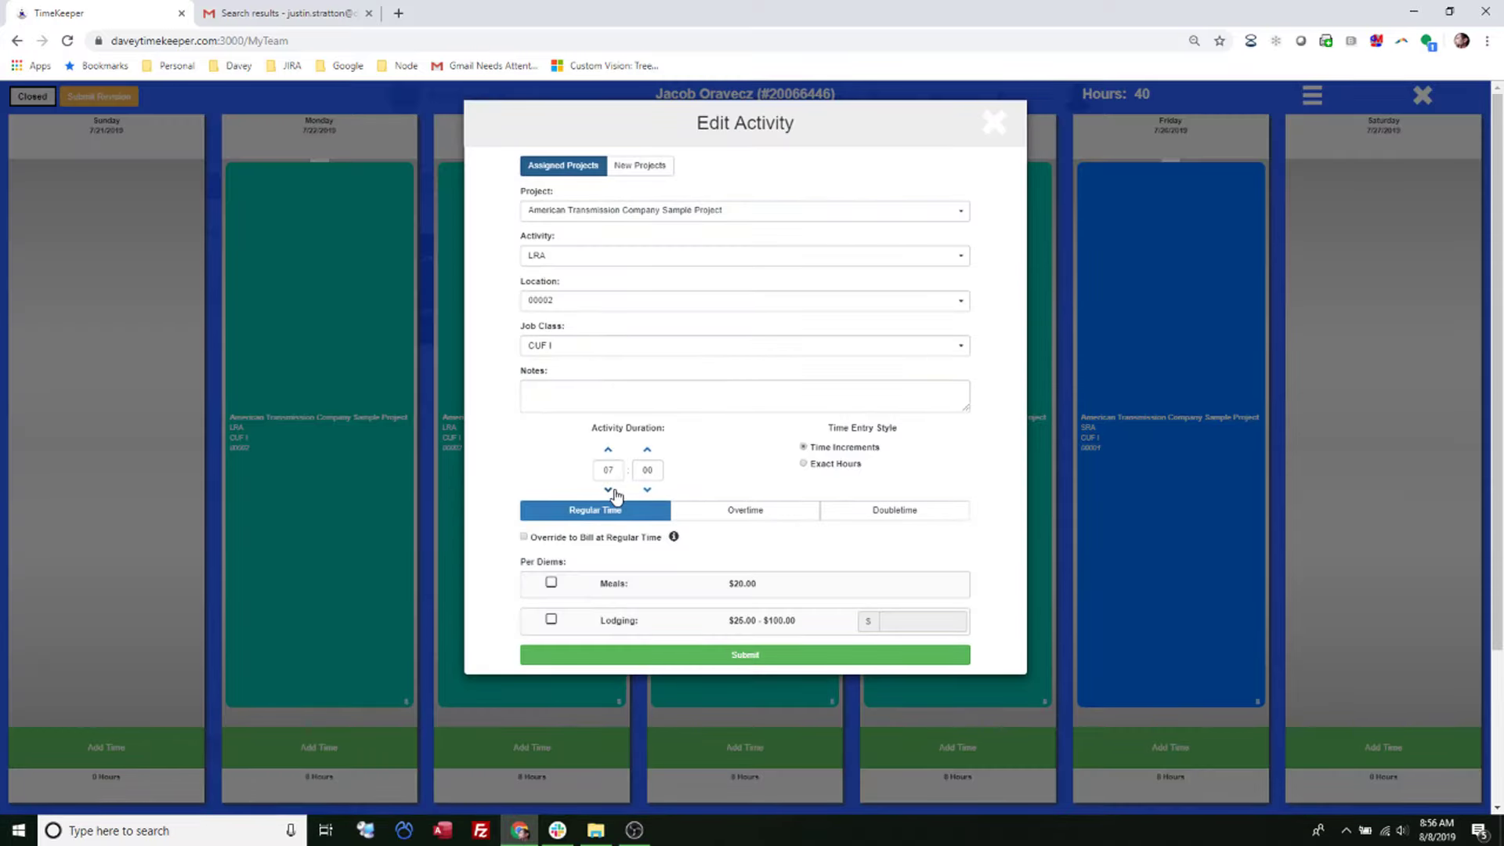
pyautogui.click(703, 655)
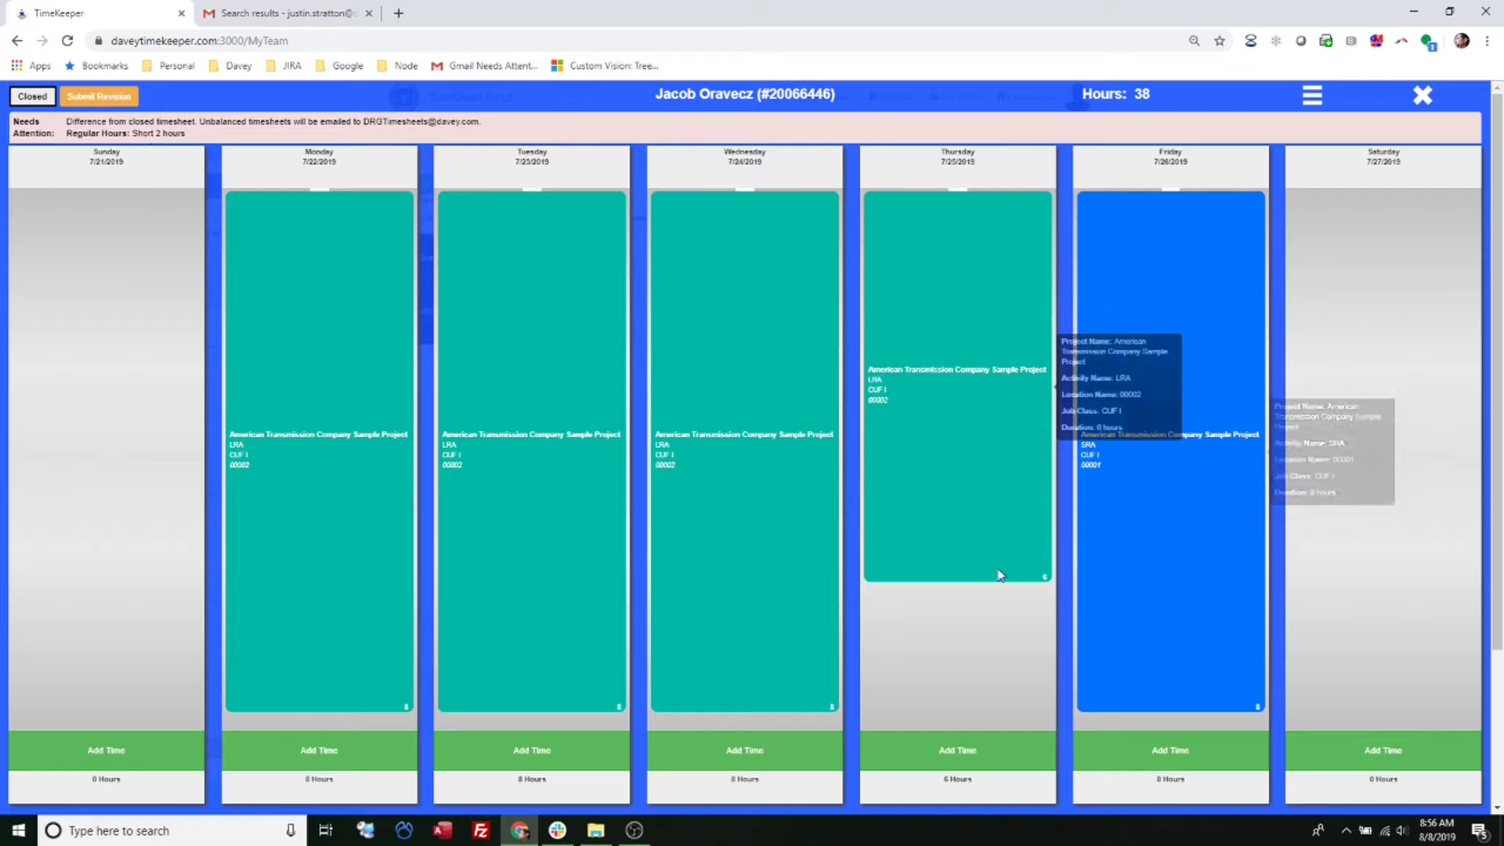
# Copy Friday's SRA entry to Thursday
pyautogui.rightClick(1145, 613)
pyautogui.moveTo(1193, 678)
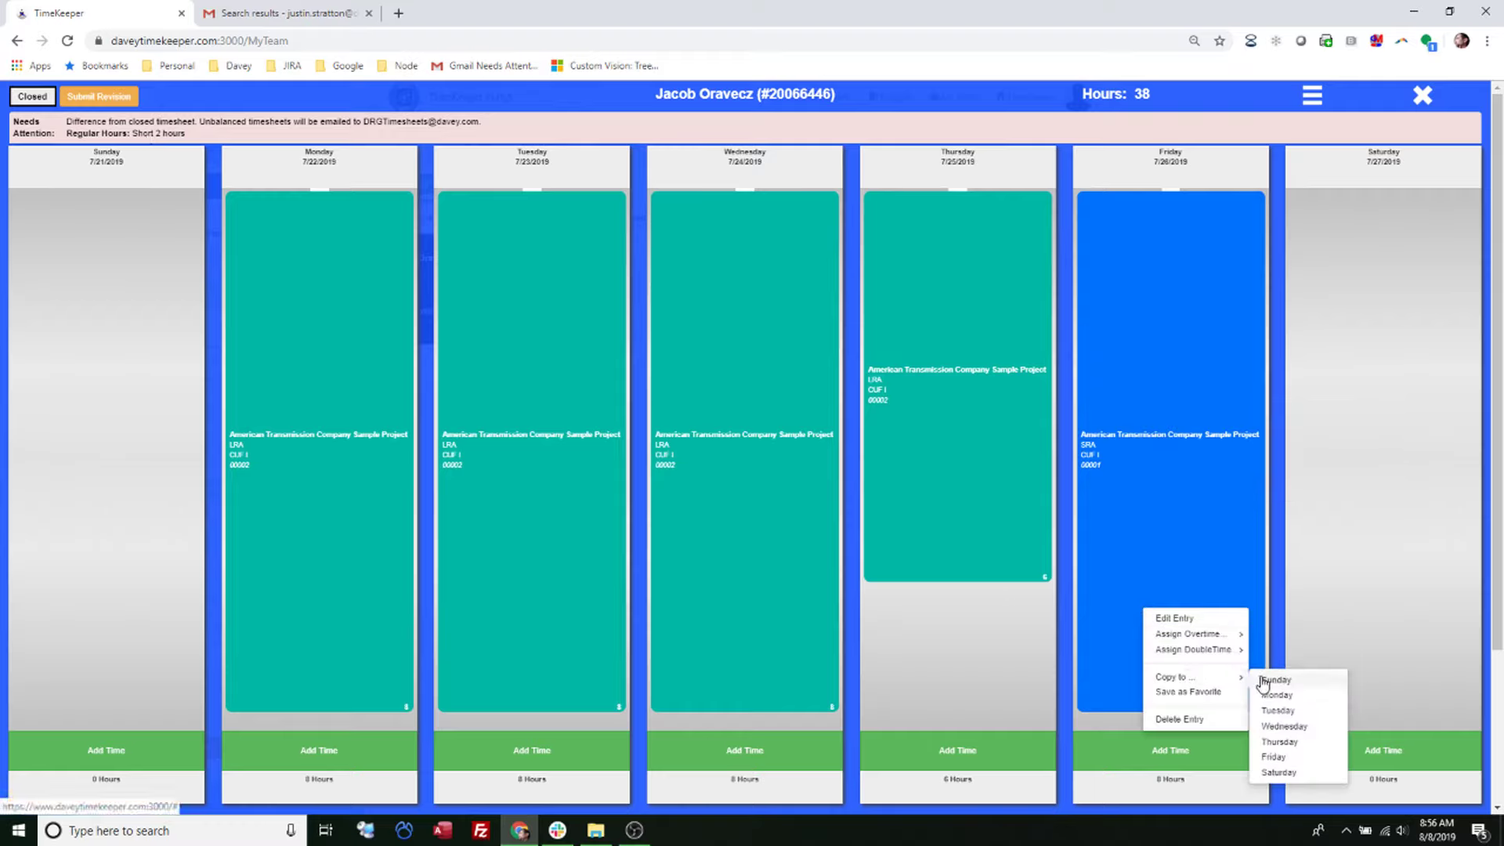
pyautogui.click(1281, 742)
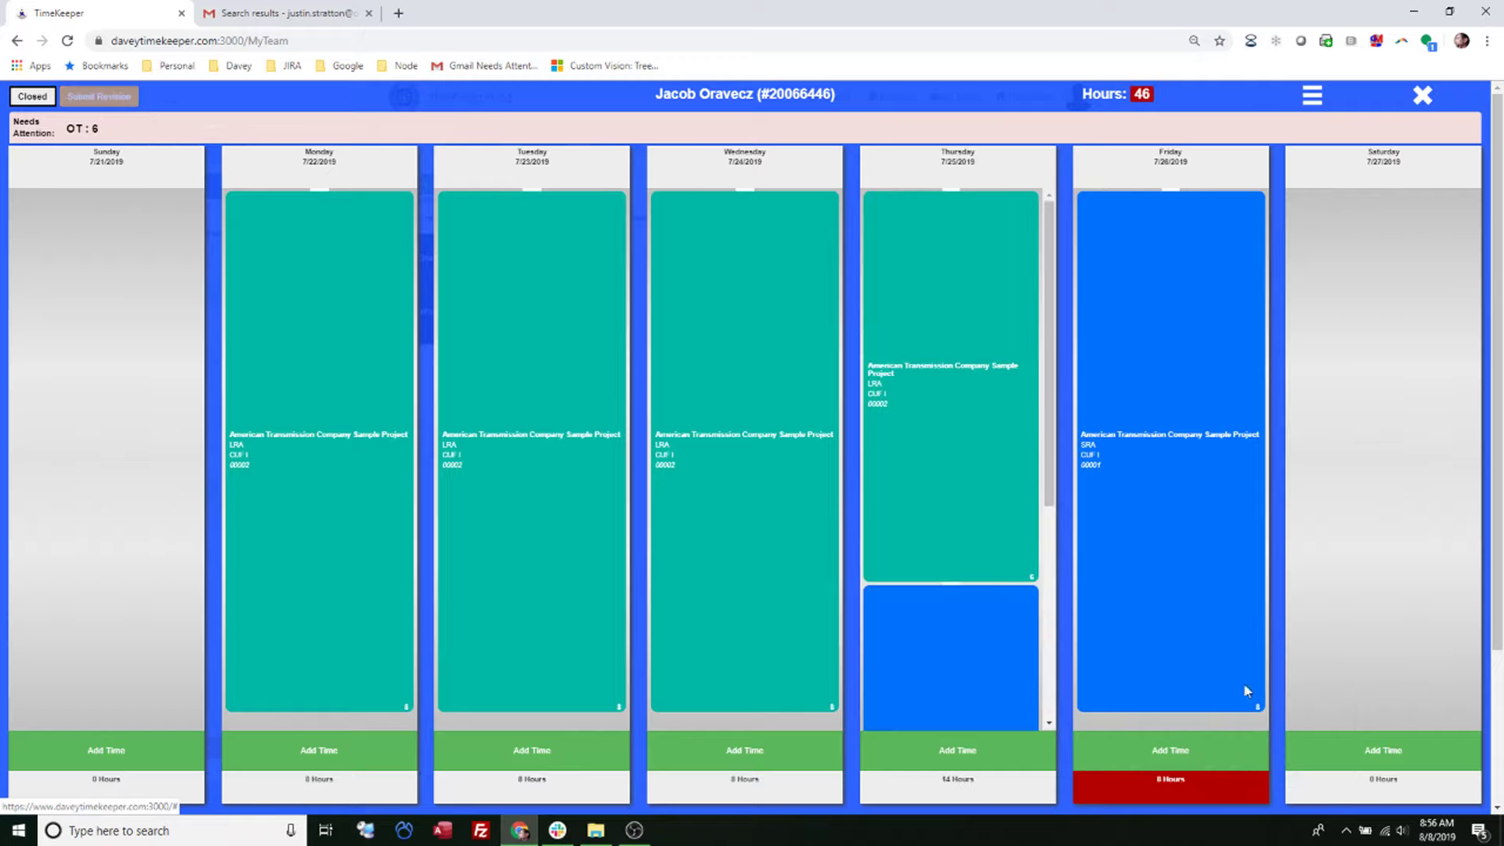
# Set the duration of Thursday's copied SRA entry to 2 hours, then submit the revision and close the timesheet
pyautogui.rightClick(999, 670)
pyautogui.click(1030, 682)
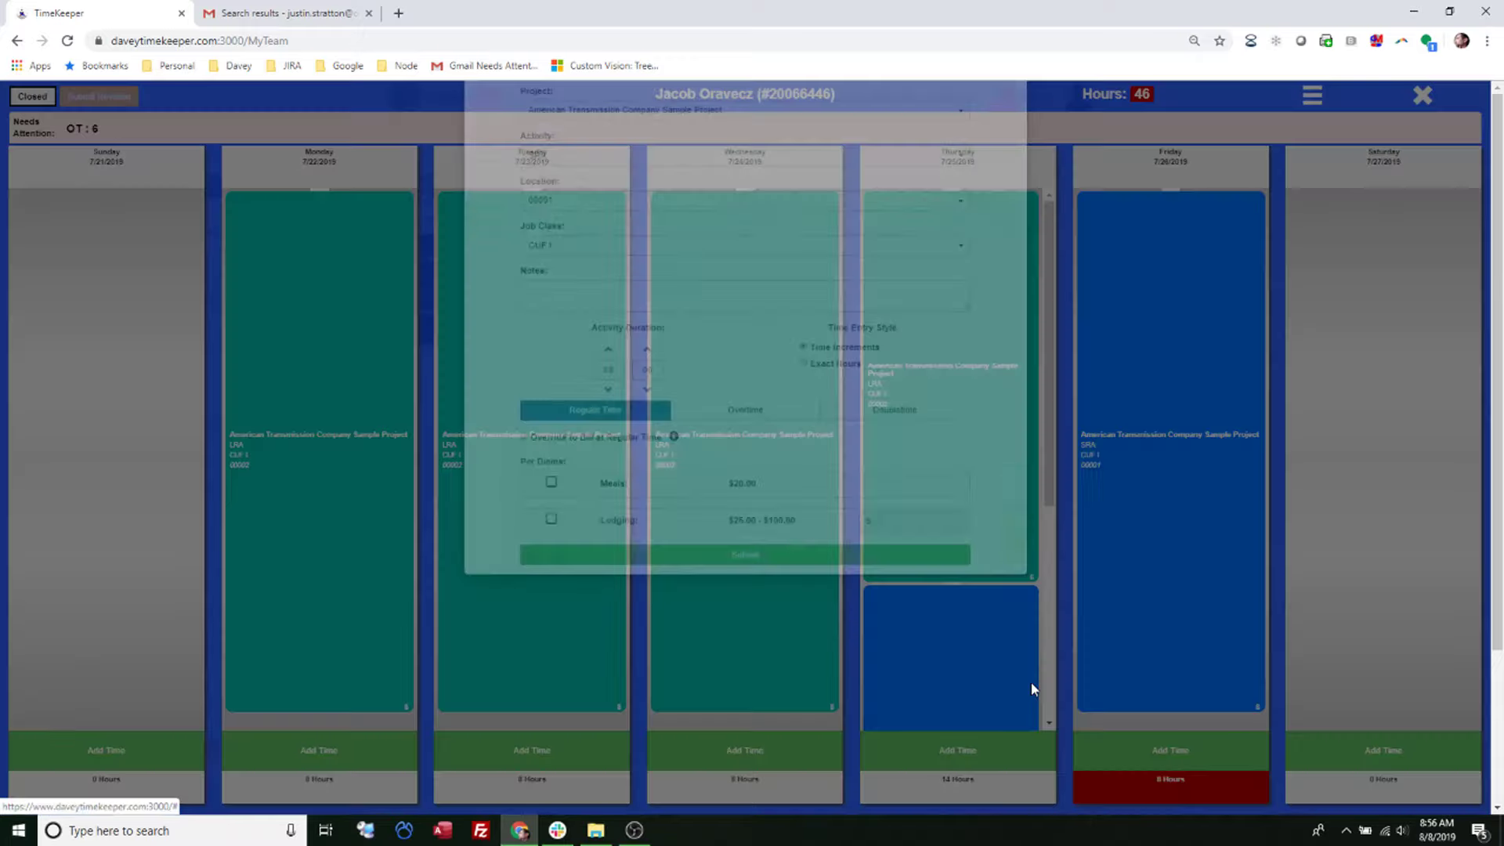
pyautogui.click(608, 490)
pyautogui.click(608, 490)
pyautogui.click(608, 489)
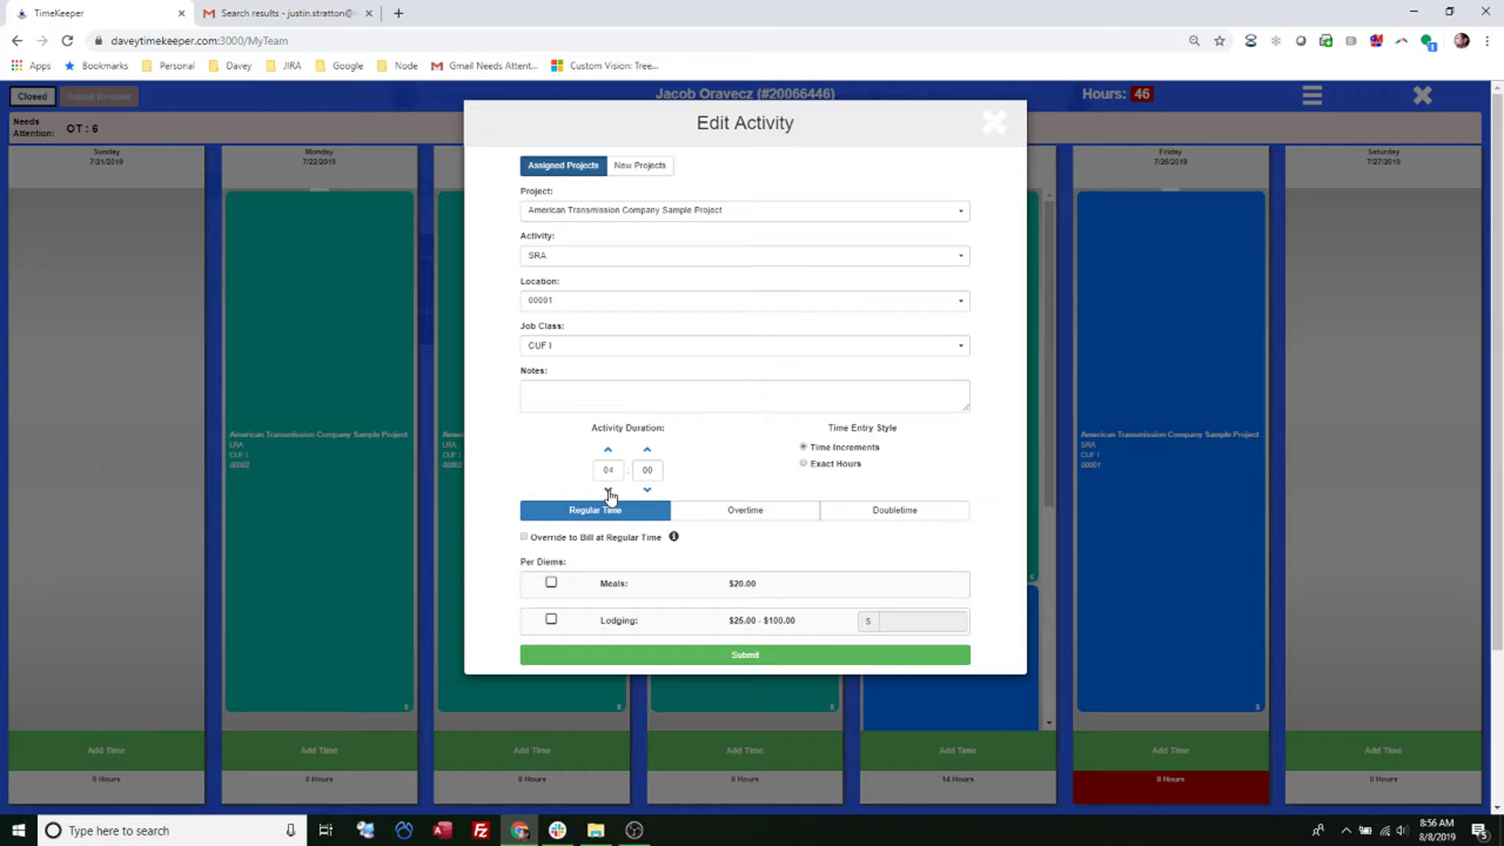
pyautogui.click(608, 490)
pyautogui.click(792, 658)
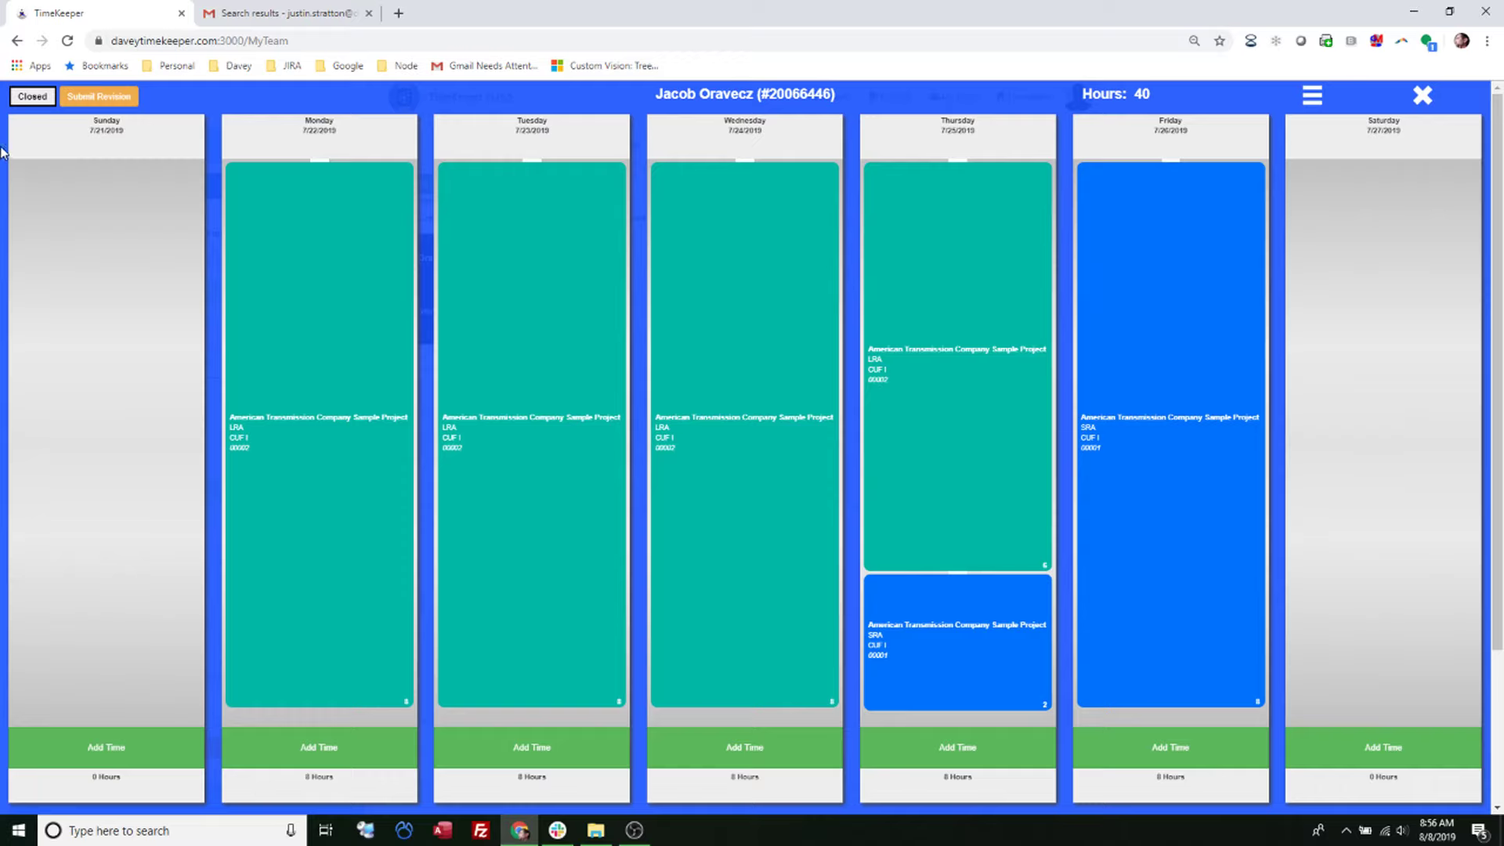
pyautogui.click(98, 96)
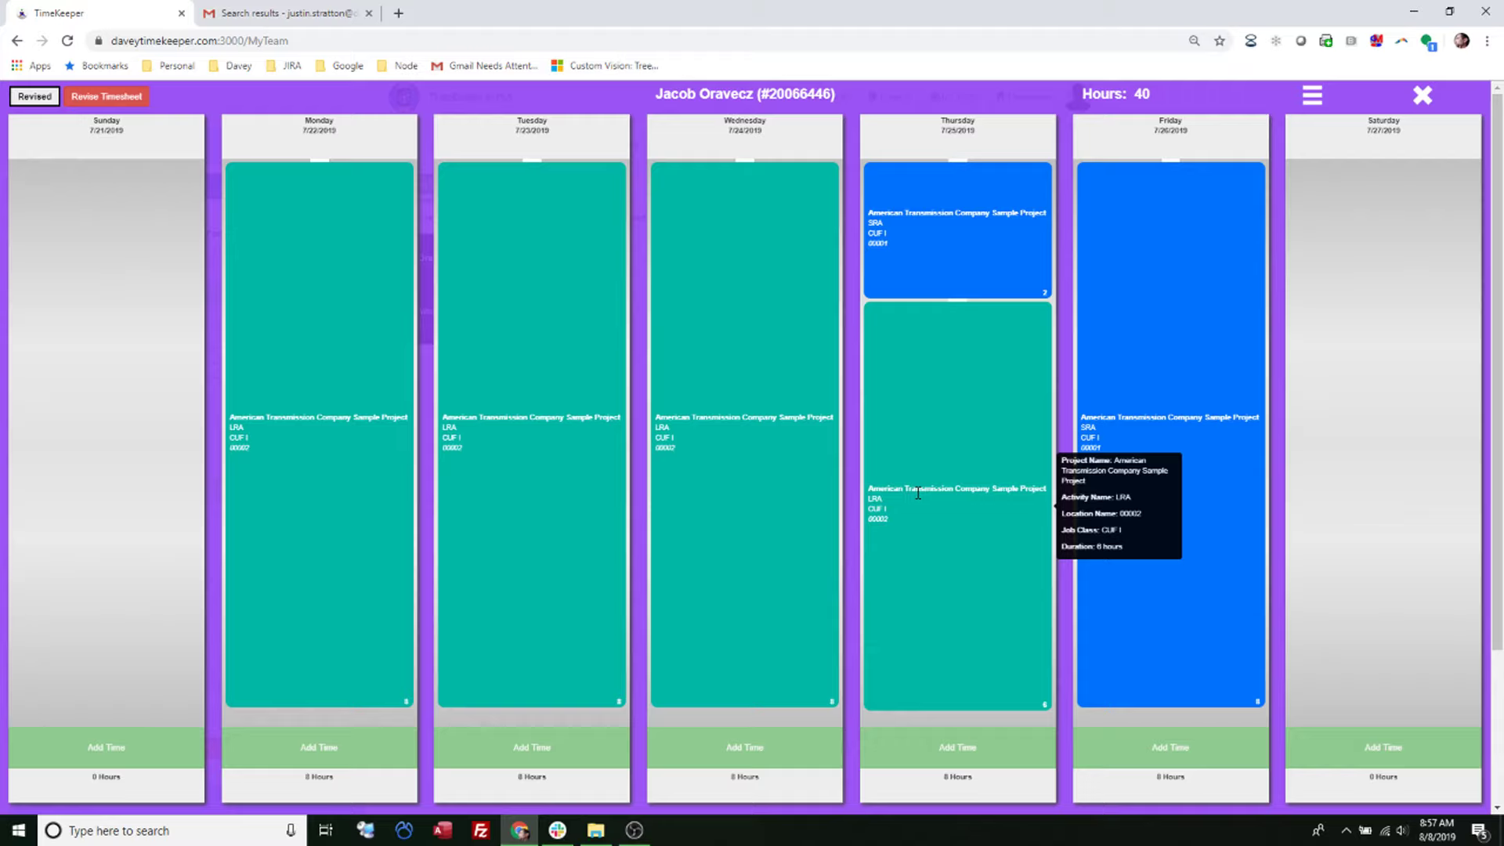
pyautogui.click(1422, 95)
# Start revising the closed 8/3/2019 timesheet and copy Friday's entry to Saturday
pyautogui.click(396, 305)
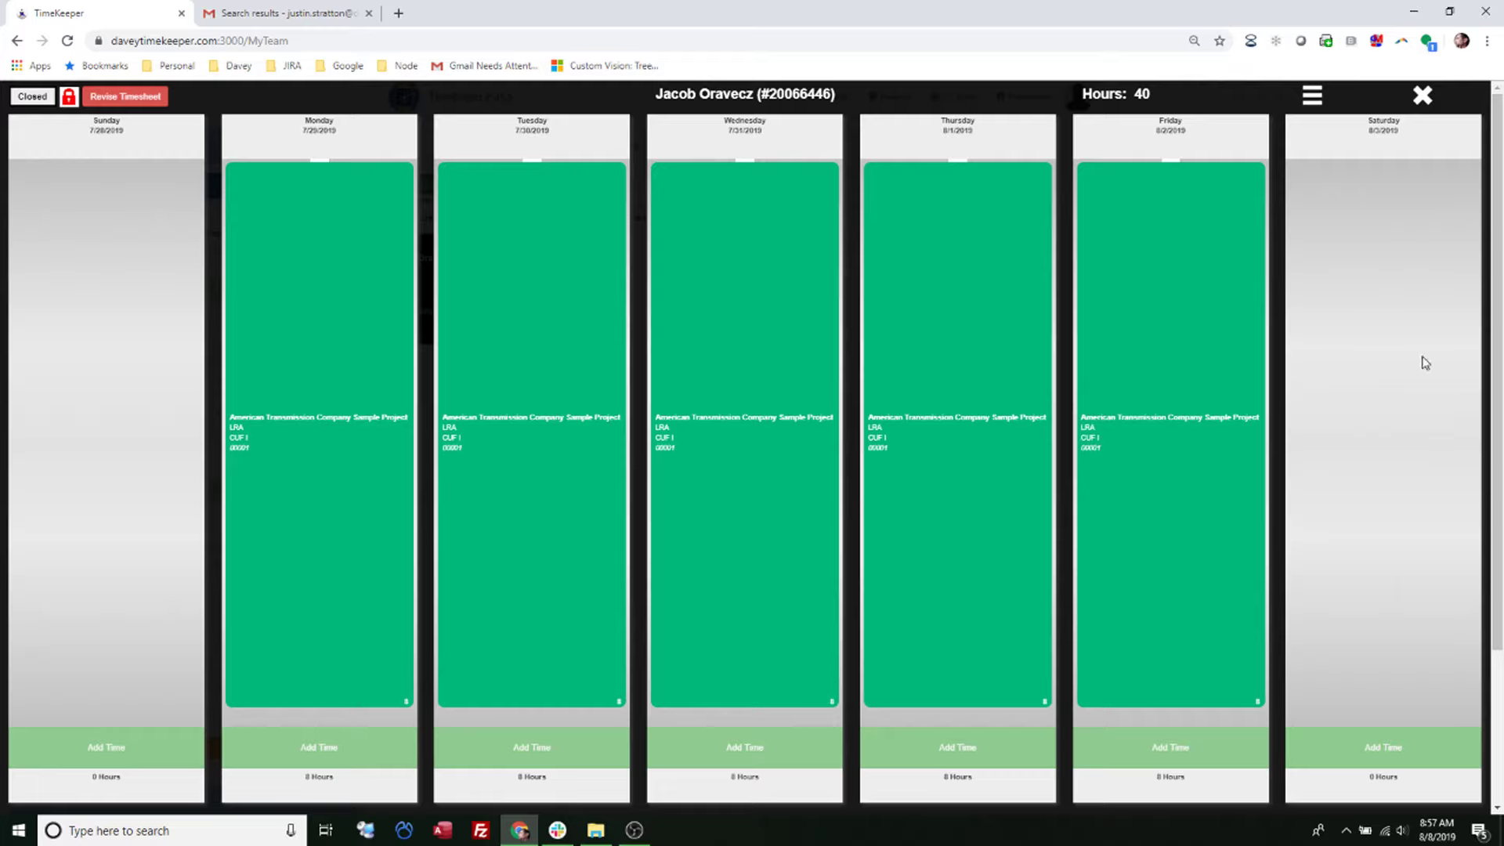
pyautogui.click(145, 100)
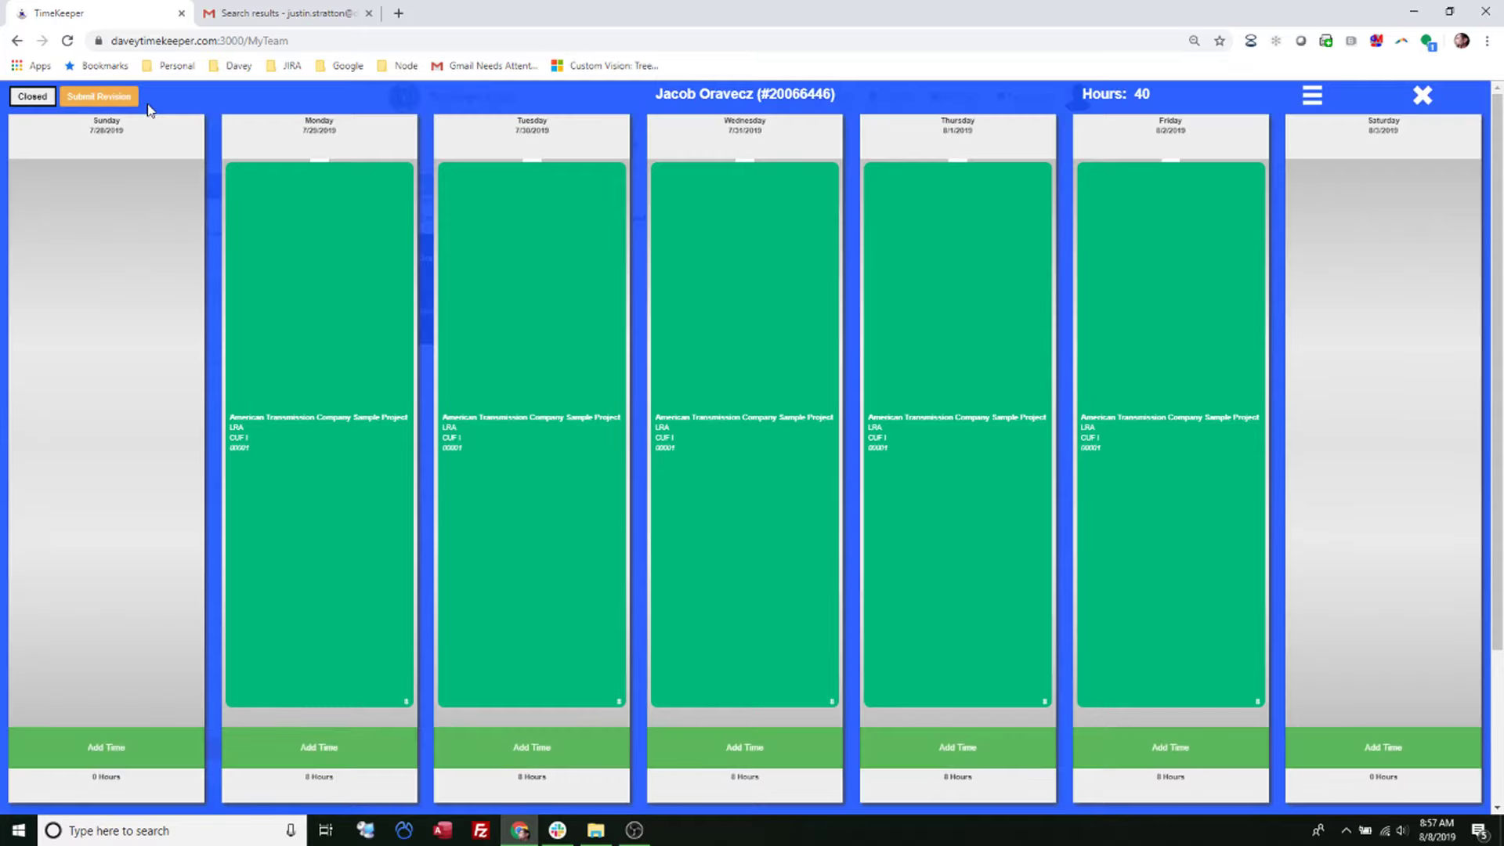
pyautogui.rightClick(1162, 404)
pyautogui.moveTo(1186, 436)
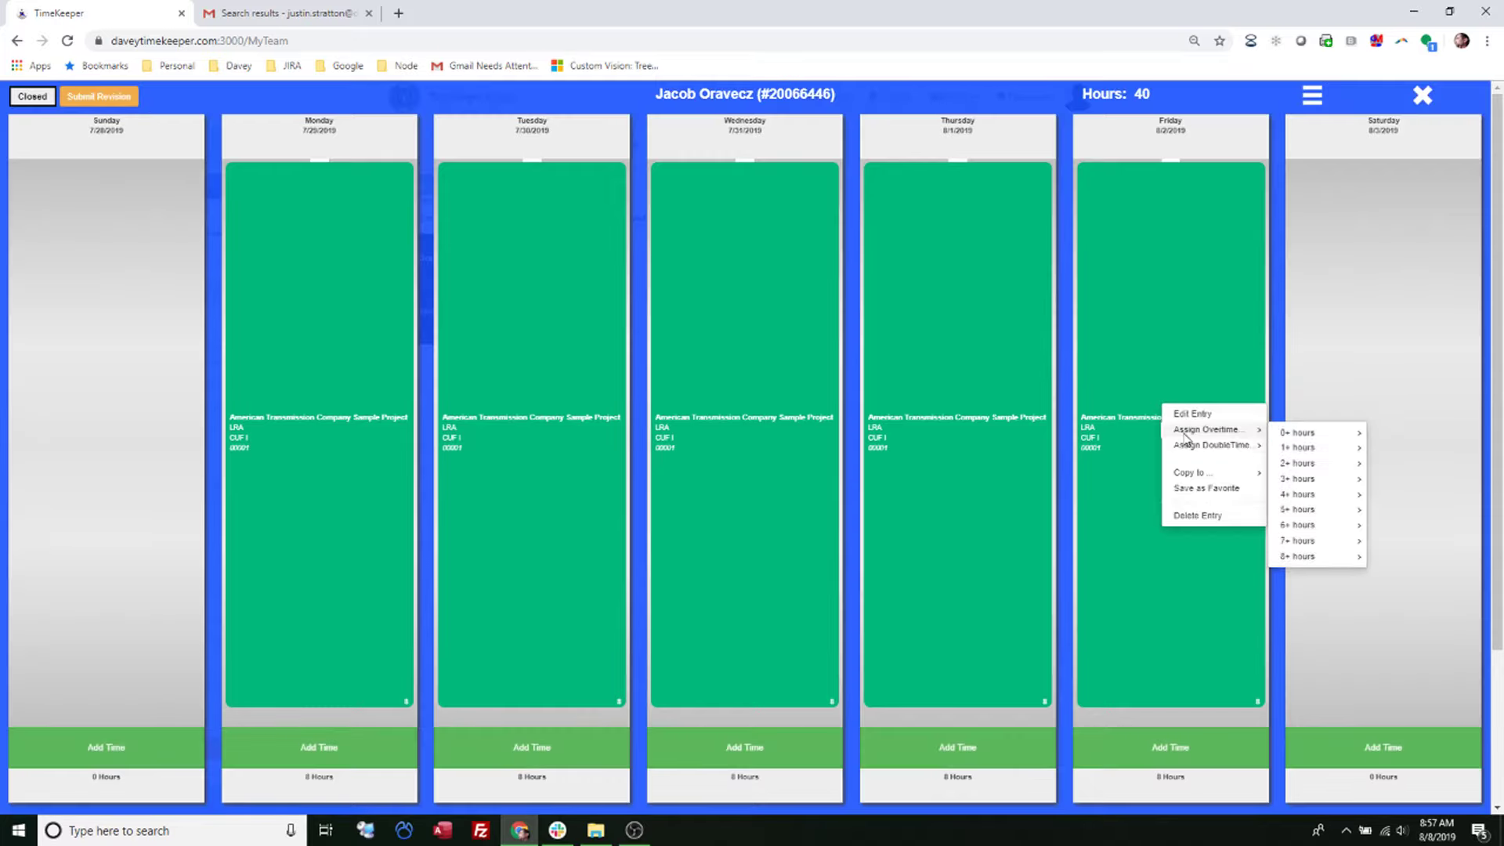
pyautogui.moveTo(1193, 473)
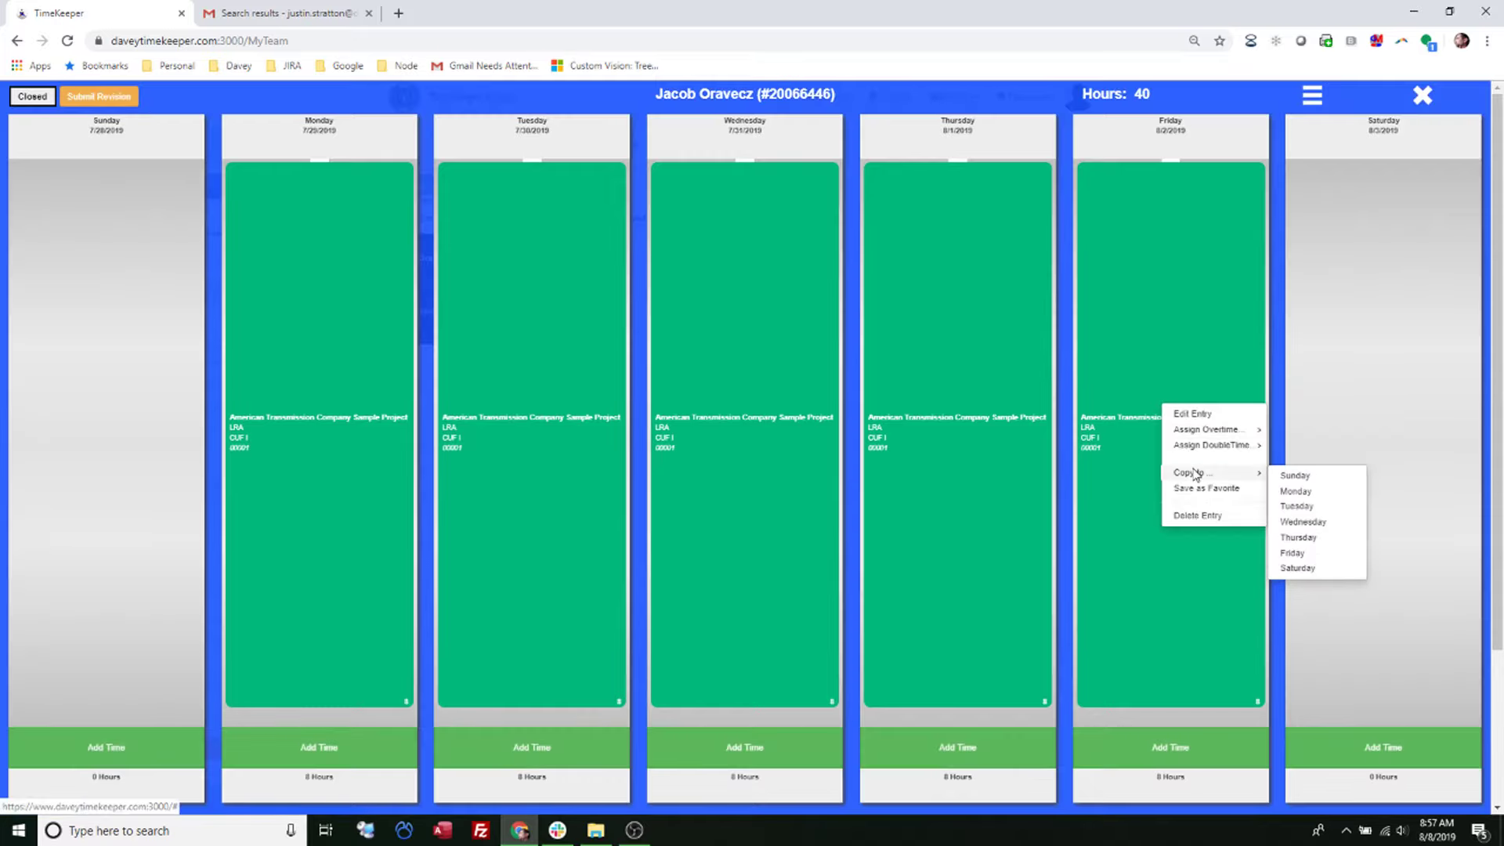
pyautogui.click(1310, 570)
# Assign 8 hours of overtime to Saturday's entry and submit the revision
pyautogui.rightClick(1338, 437)
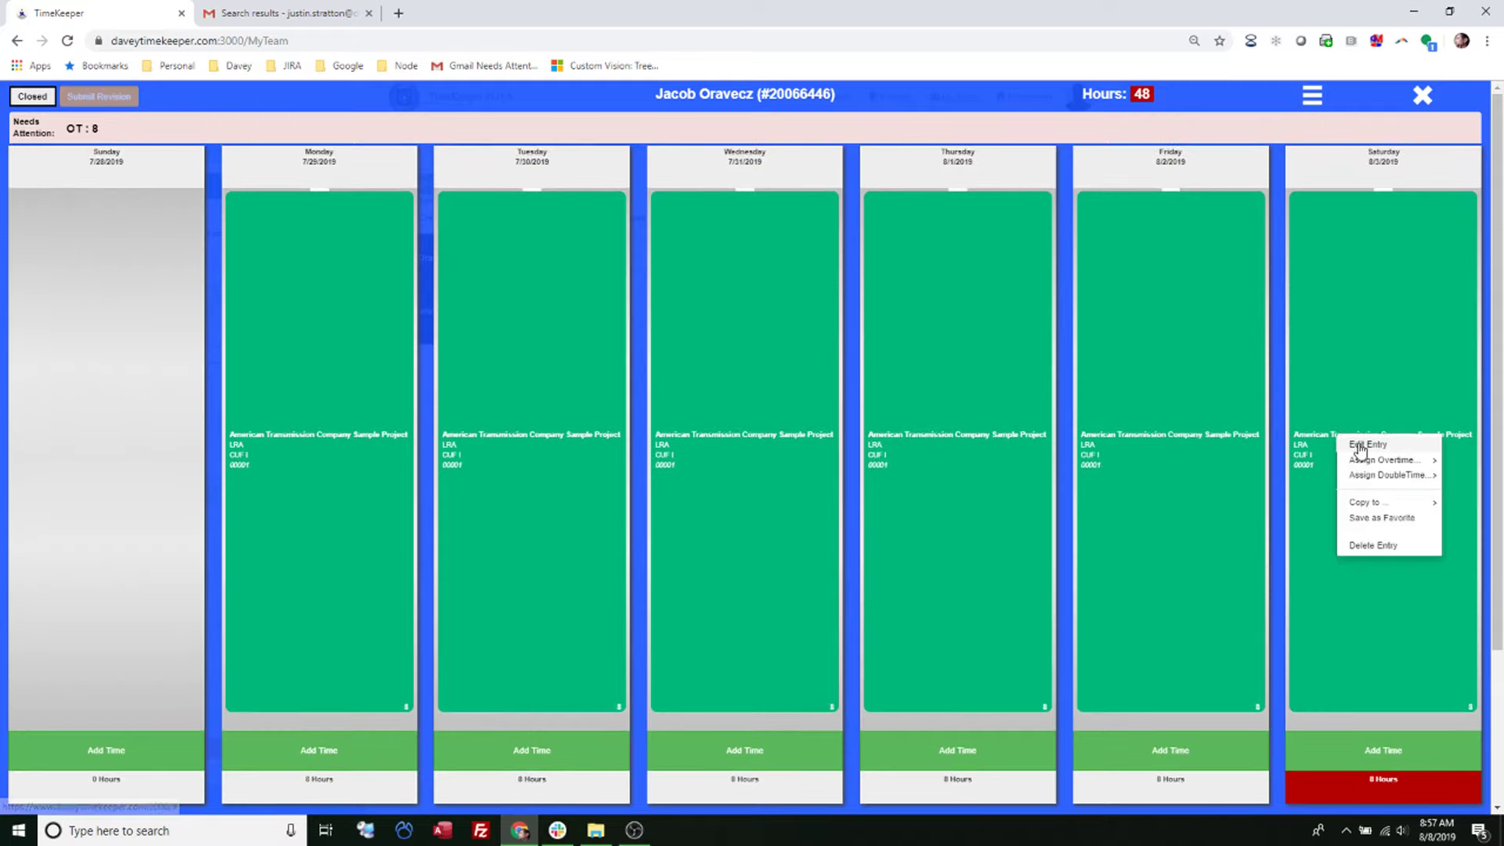
pyautogui.click(997, 104)
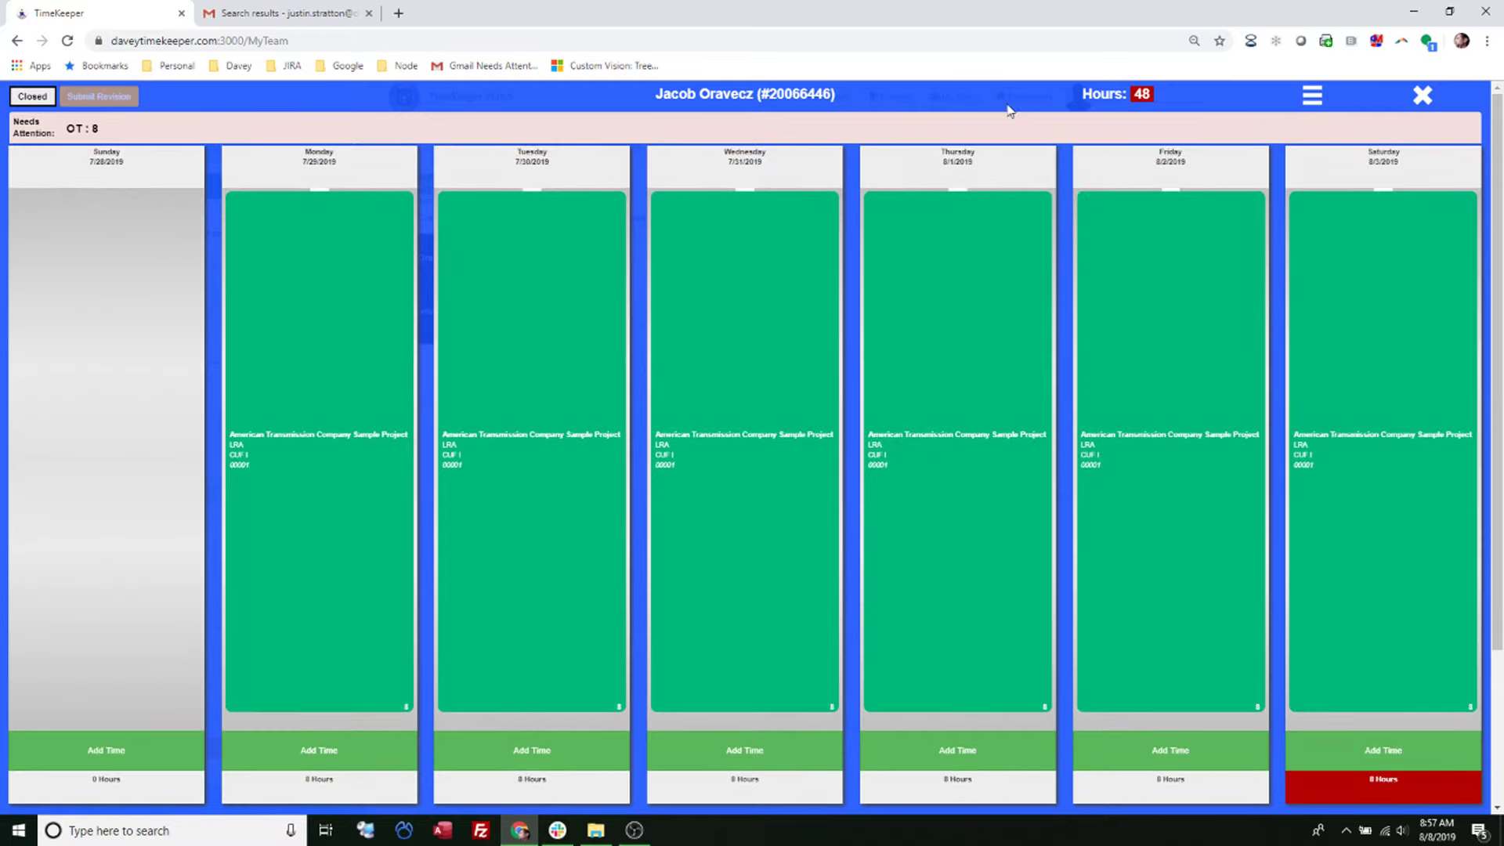
pyautogui.moveTo(1379, 446)
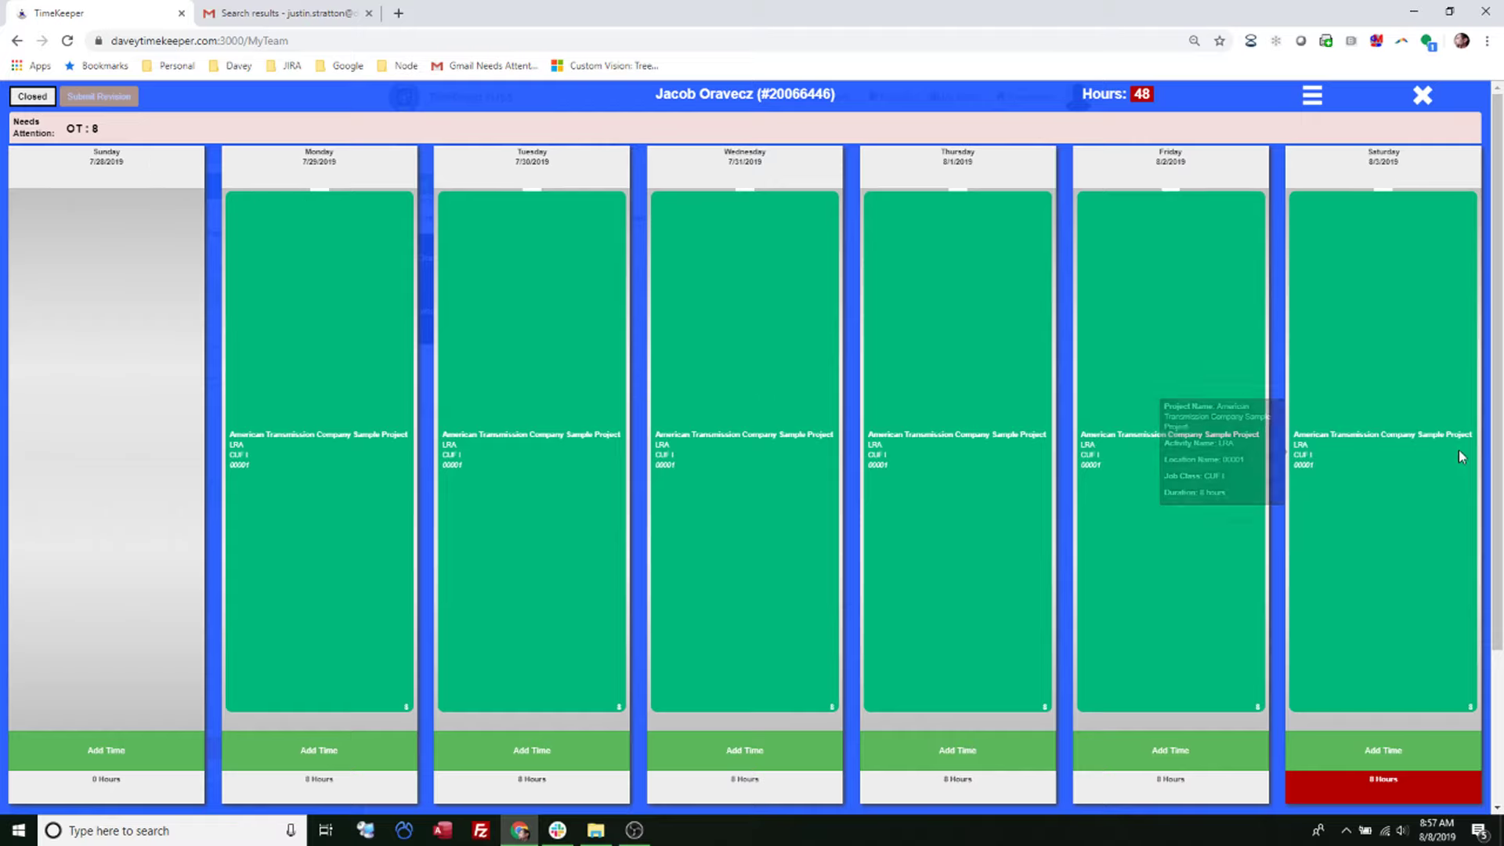
pyautogui.rightClick(1353, 435)
pyautogui.moveTo(1365, 460)
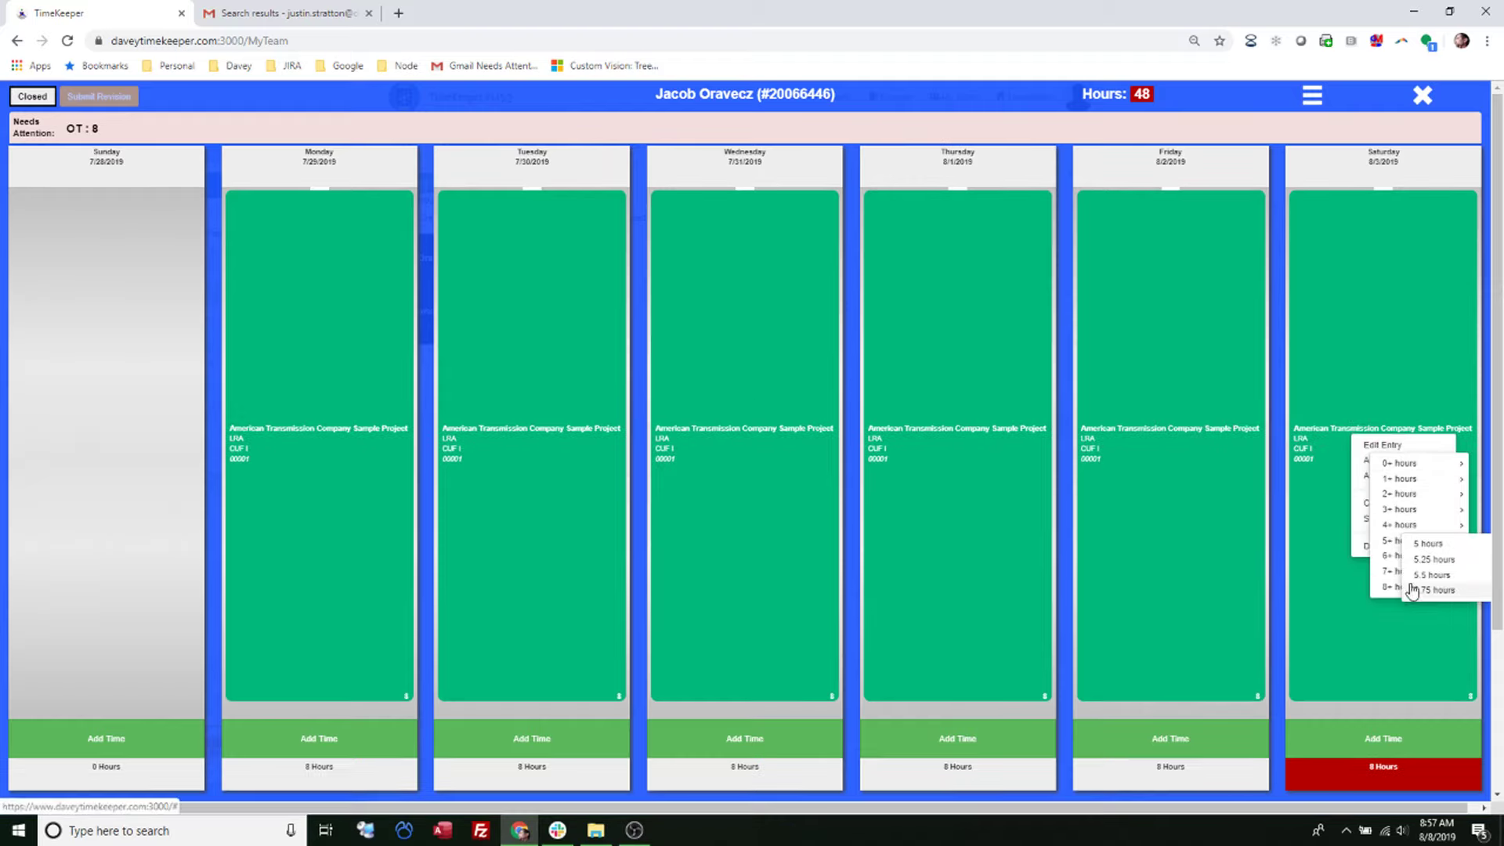
pyautogui.click(1425, 597)
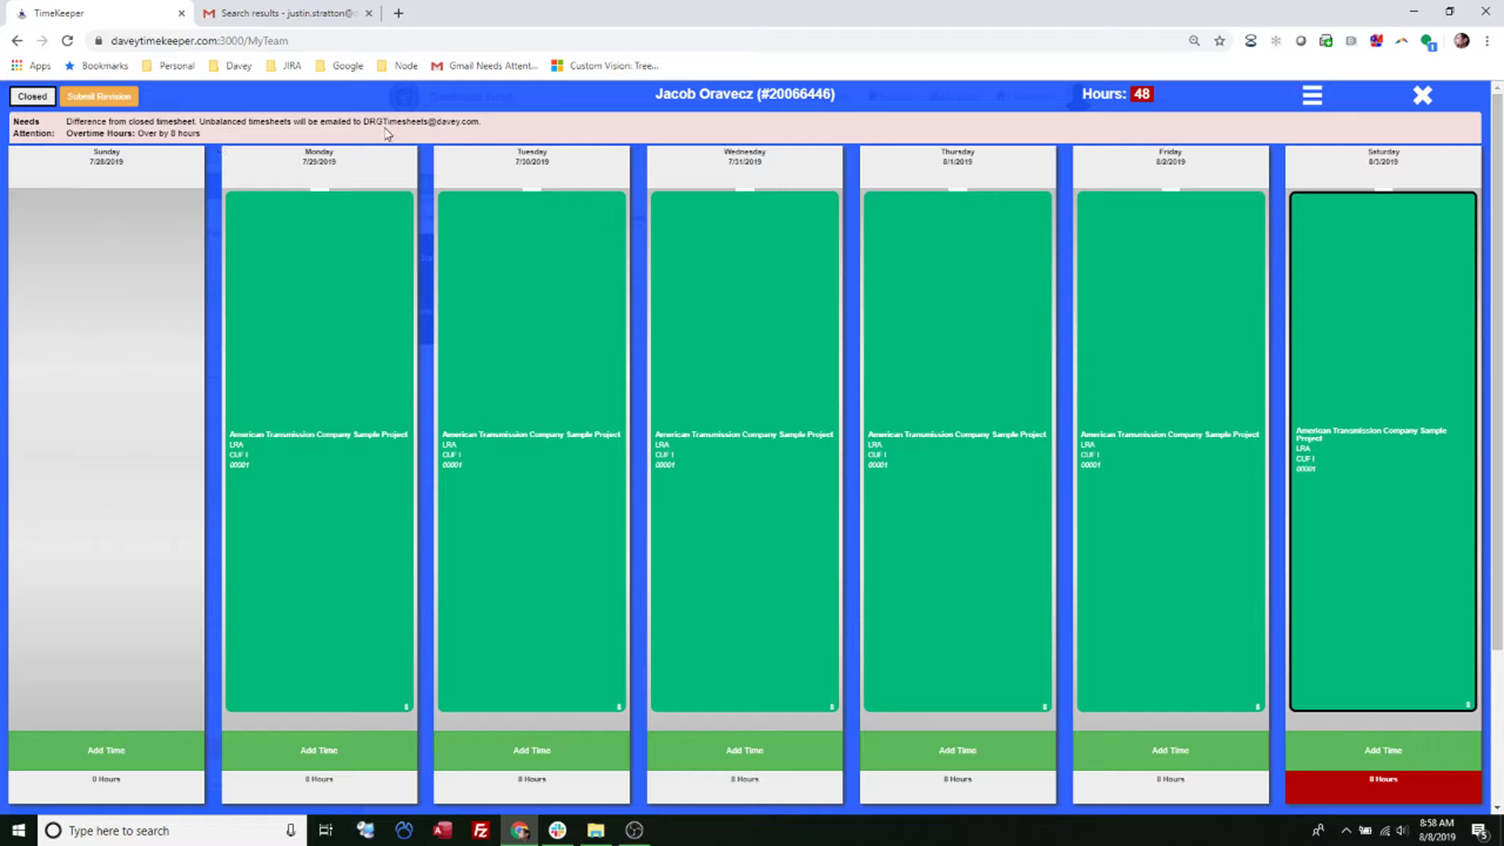
pyautogui.click(116, 99)
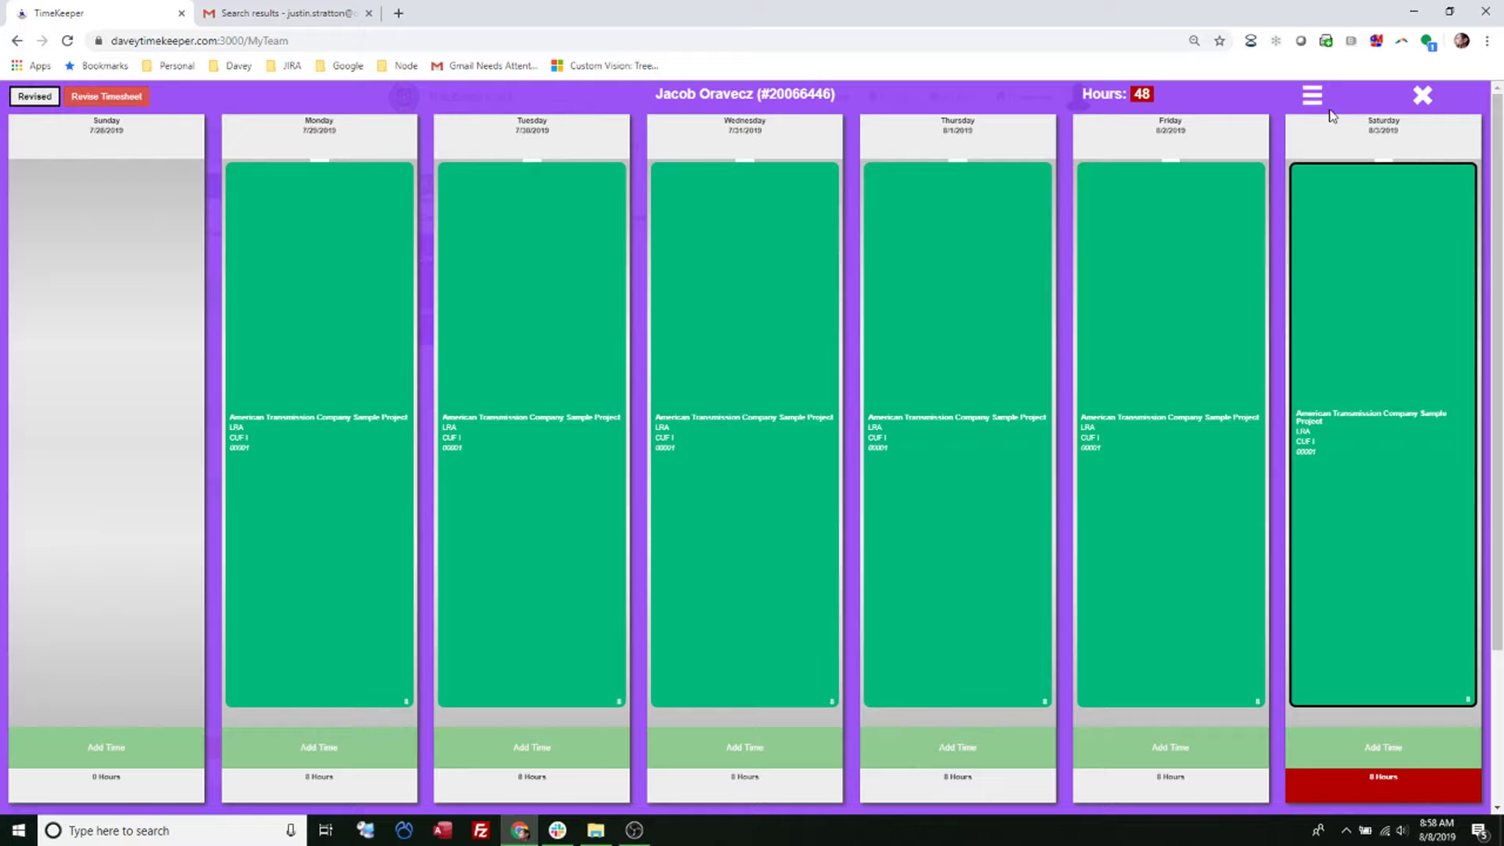
# Refresh the Gmail search results, read the newest status update email for the 8/3/2019 timesheet, and return to TimeKeeper
pyautogui.click(305, 18)
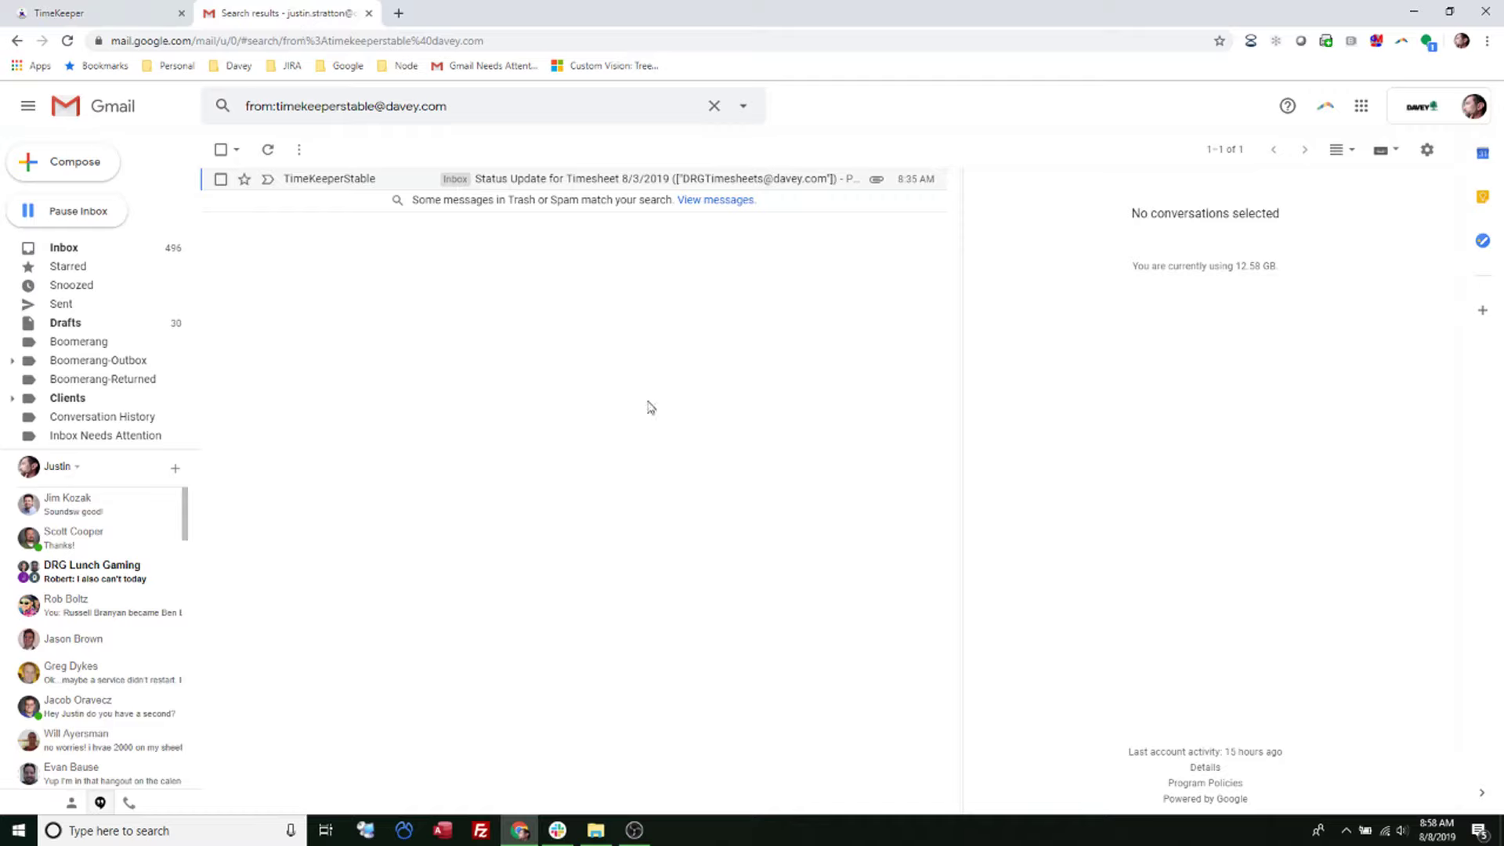
pyautogui.click(267, 150)
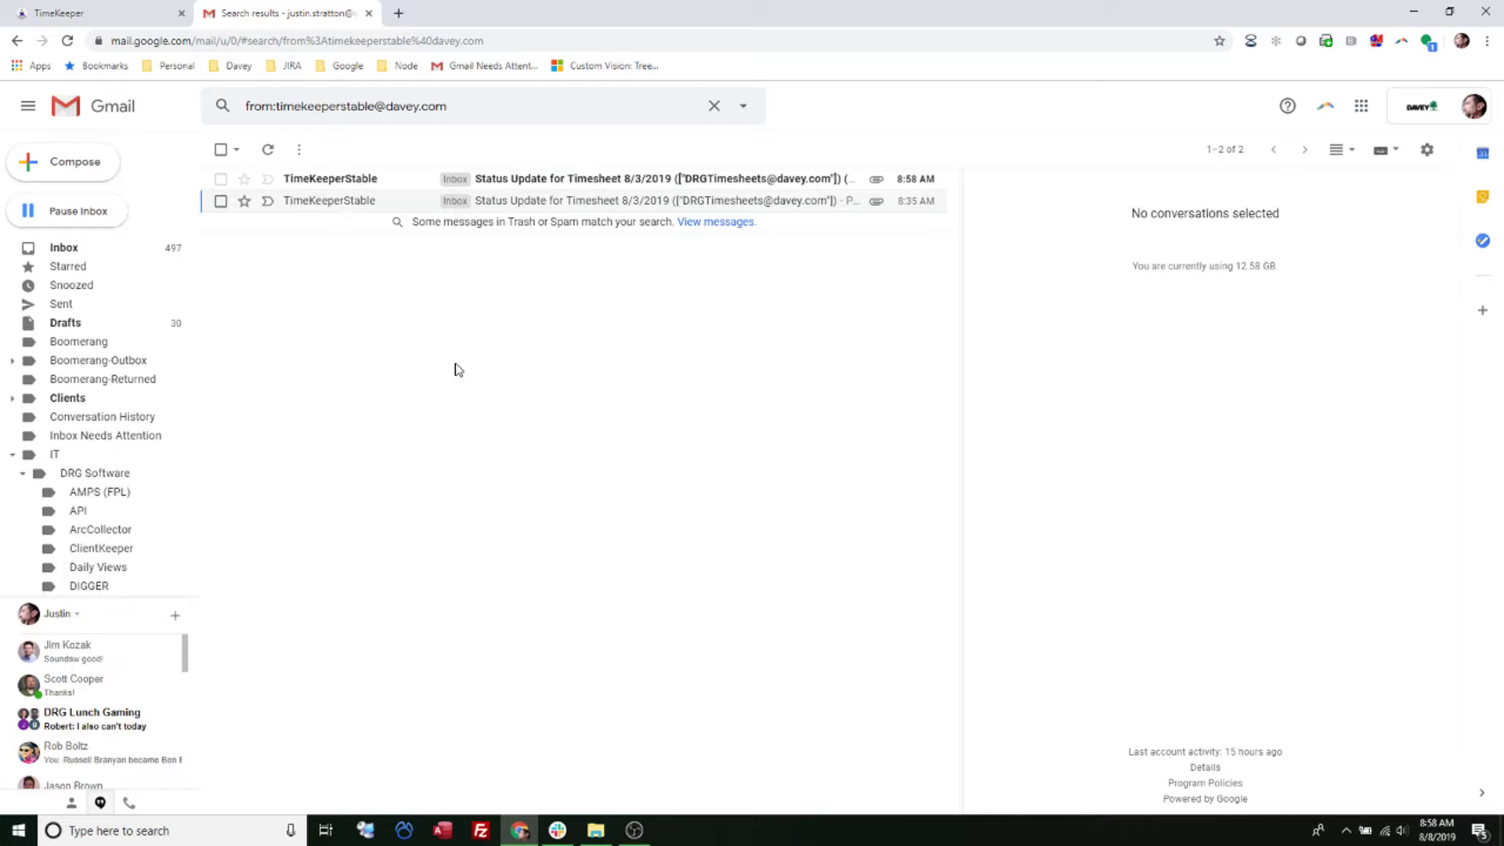
pyautogui.click(536, 182)
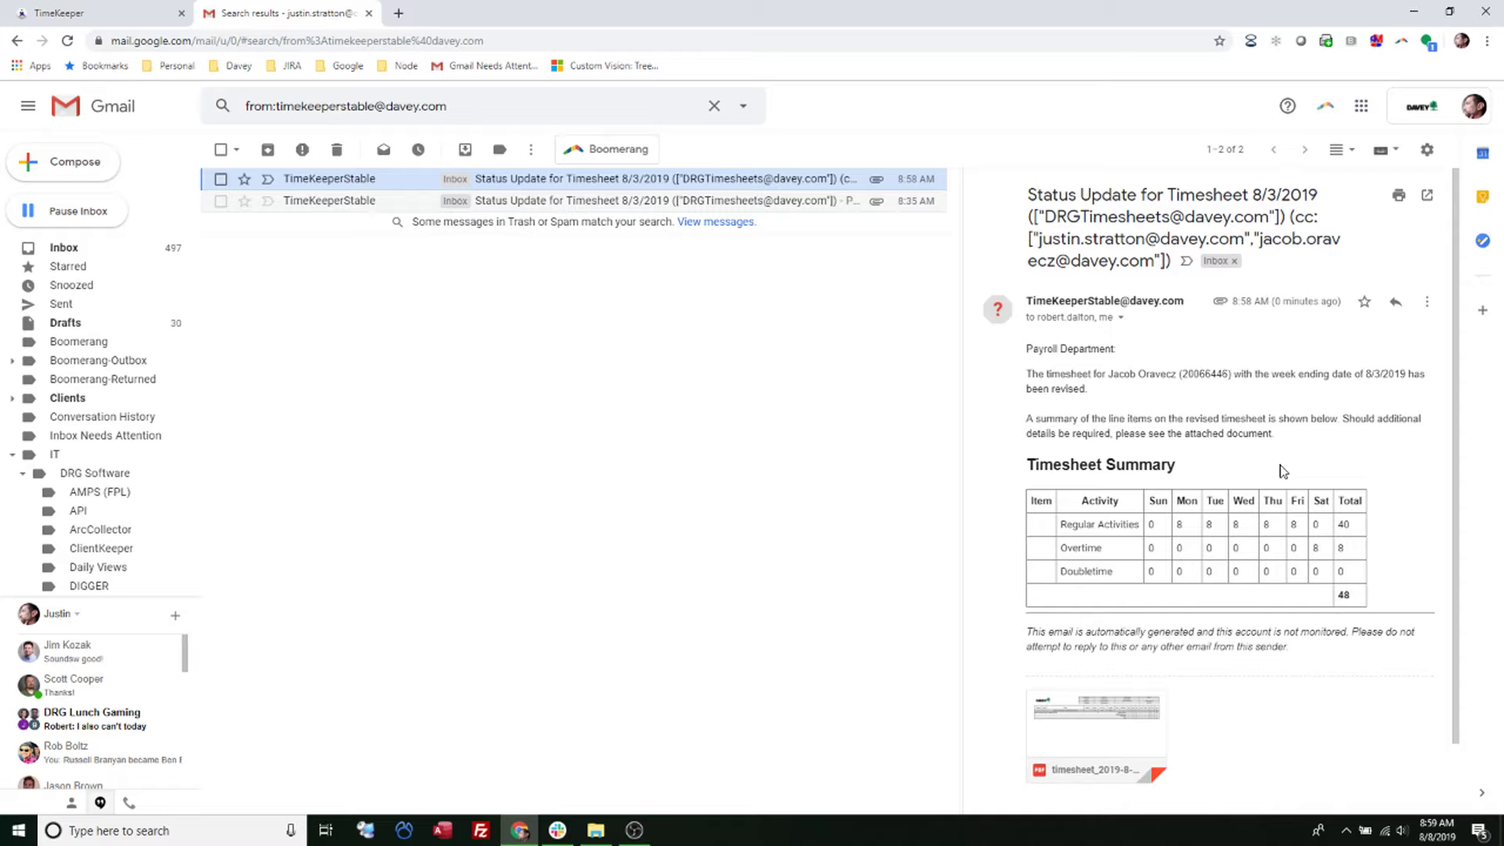
pyautogui.moveTo(1065, 735)
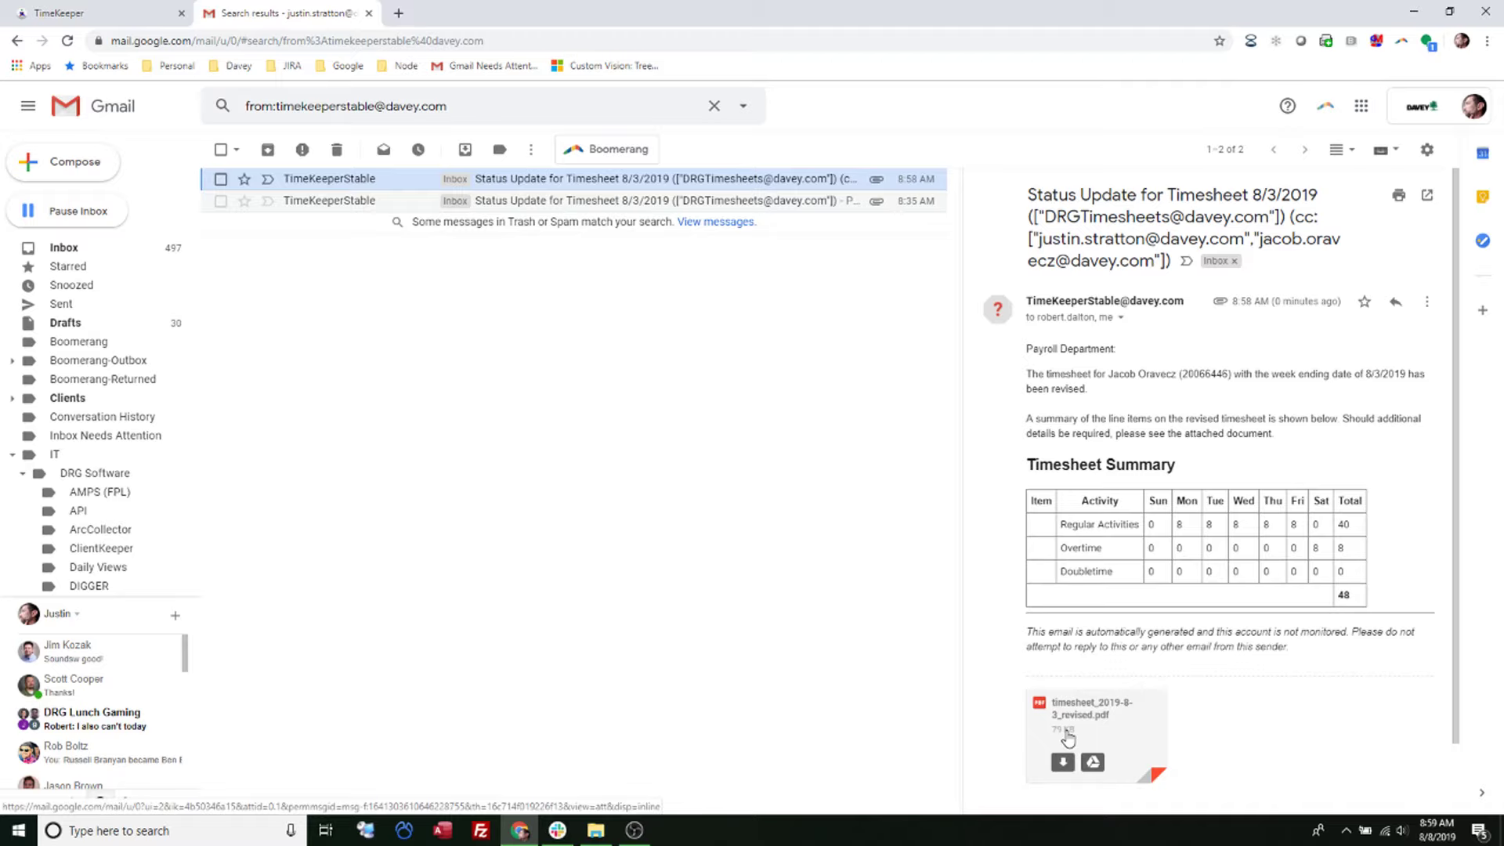
pyautogui.click(130, 16)
pyautogui.moveTo(664, 403)
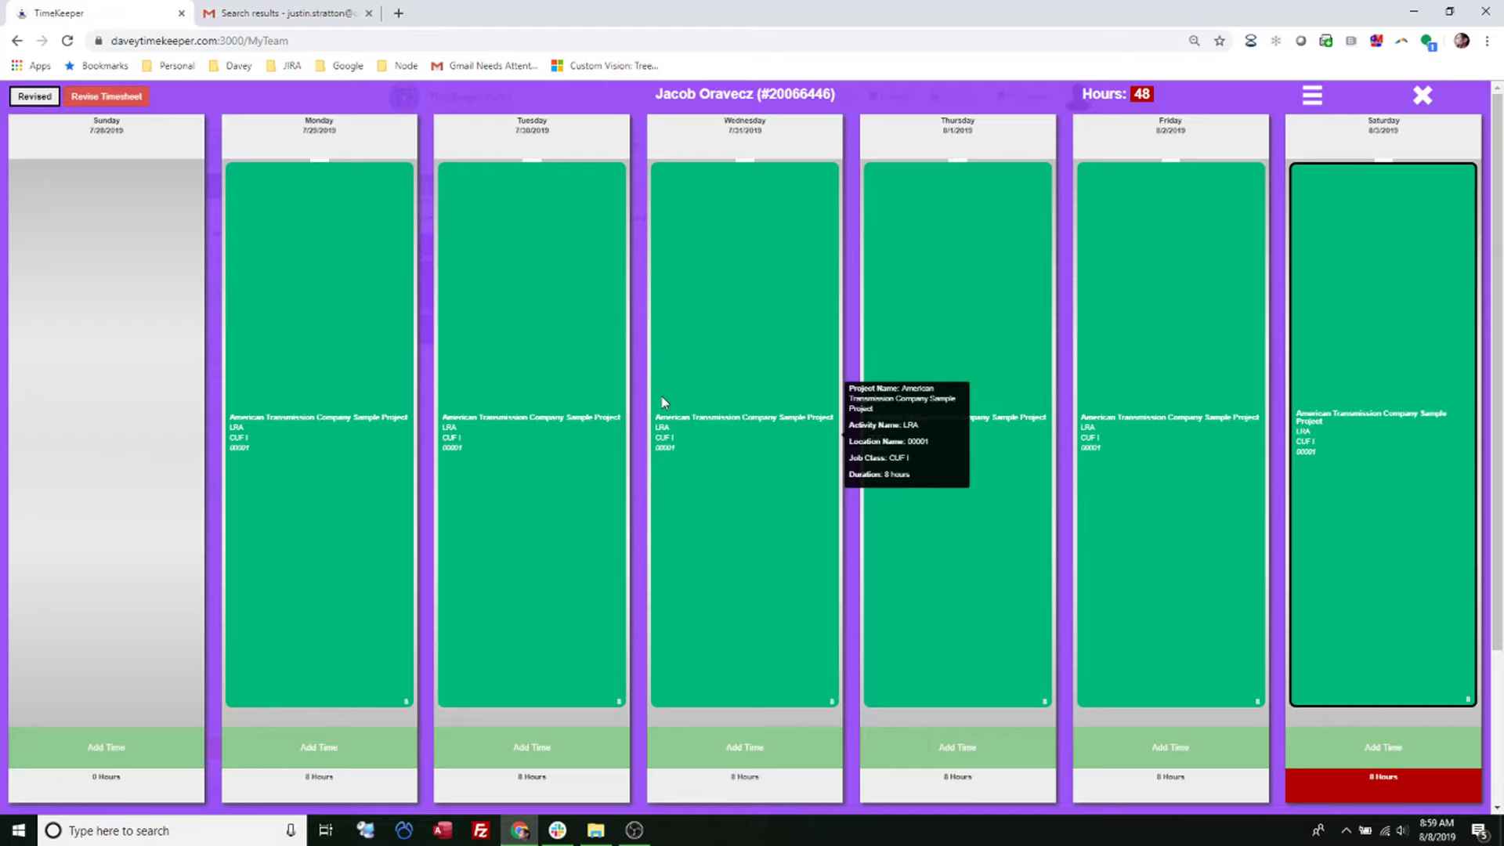